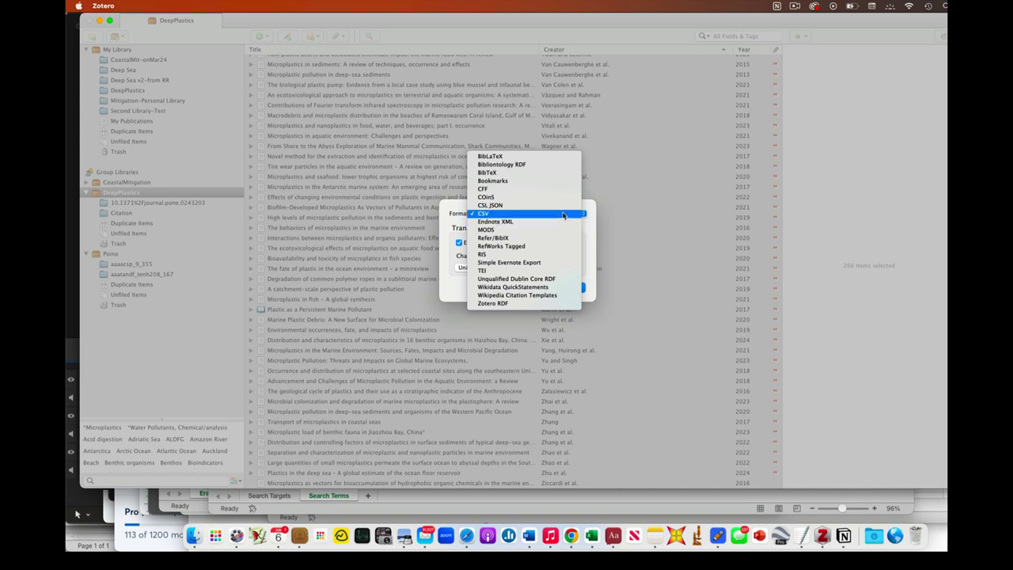
- Close the CSV export dialog without exporting and switch to the GlobalMarineMicroplasticsDatabase workbook in Excel
left_click(566, 213)
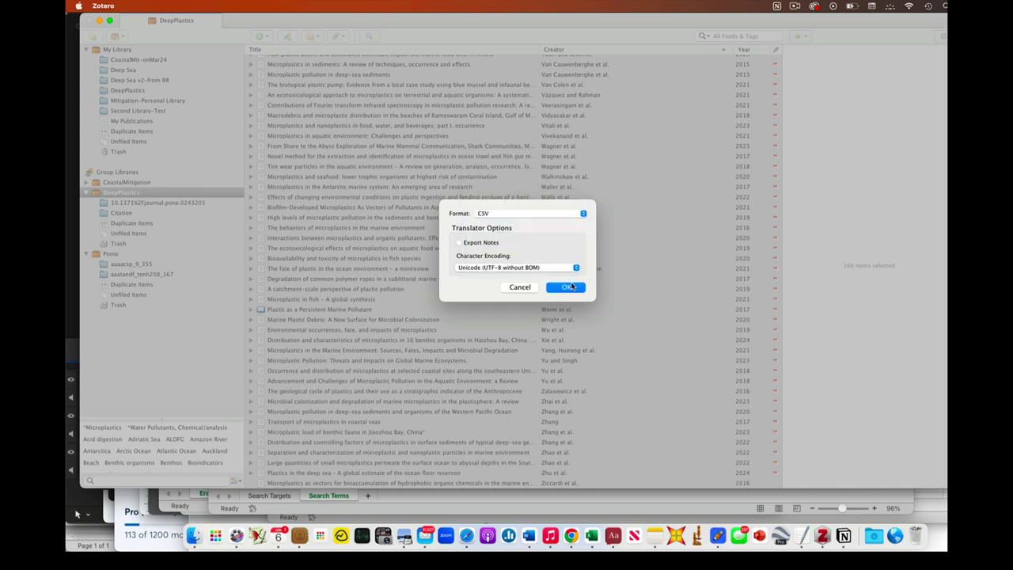
left_click(521, 288)
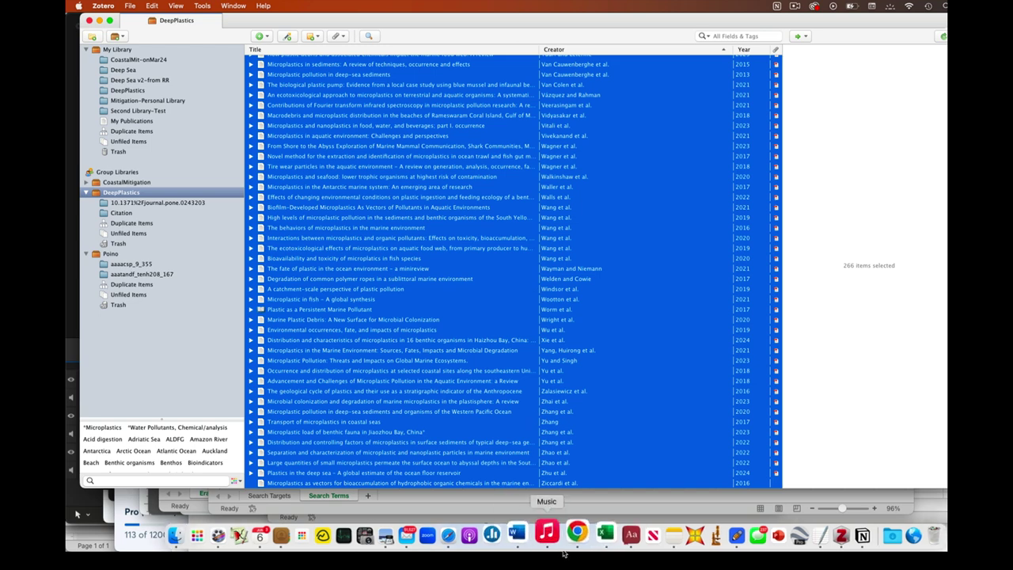
left_click(592, 541)
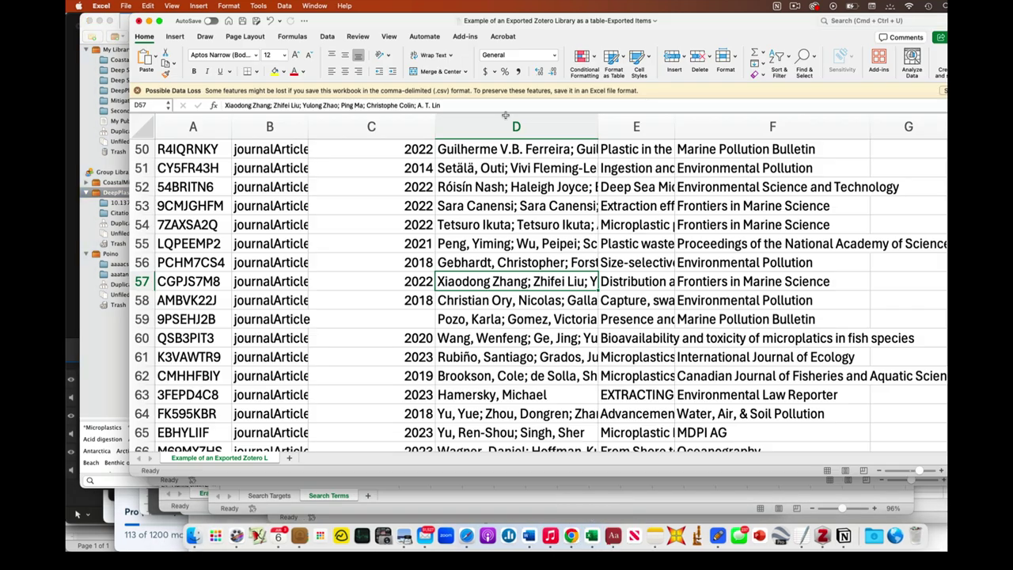
left_click(320, 6)
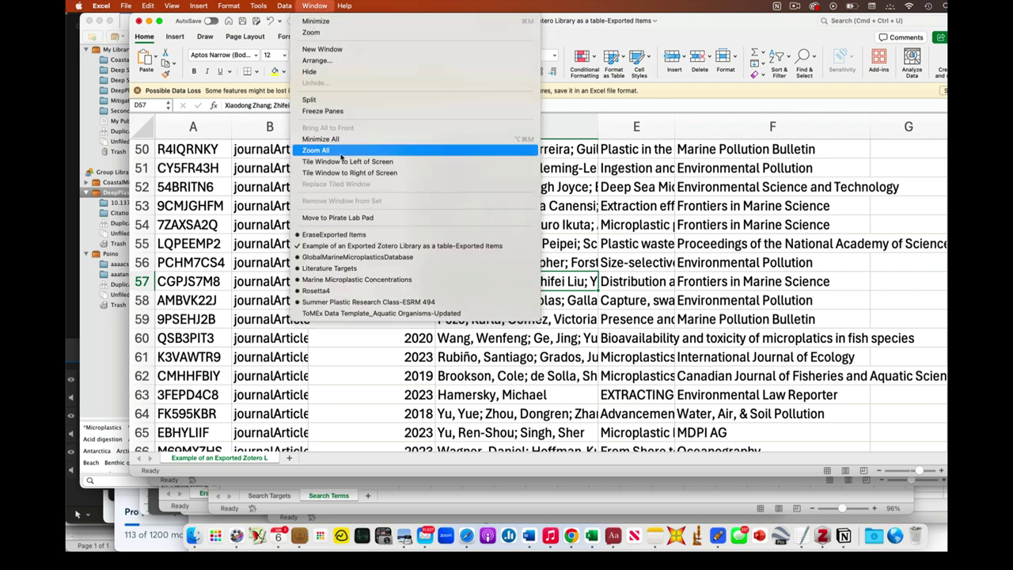
left_click(342, 257)
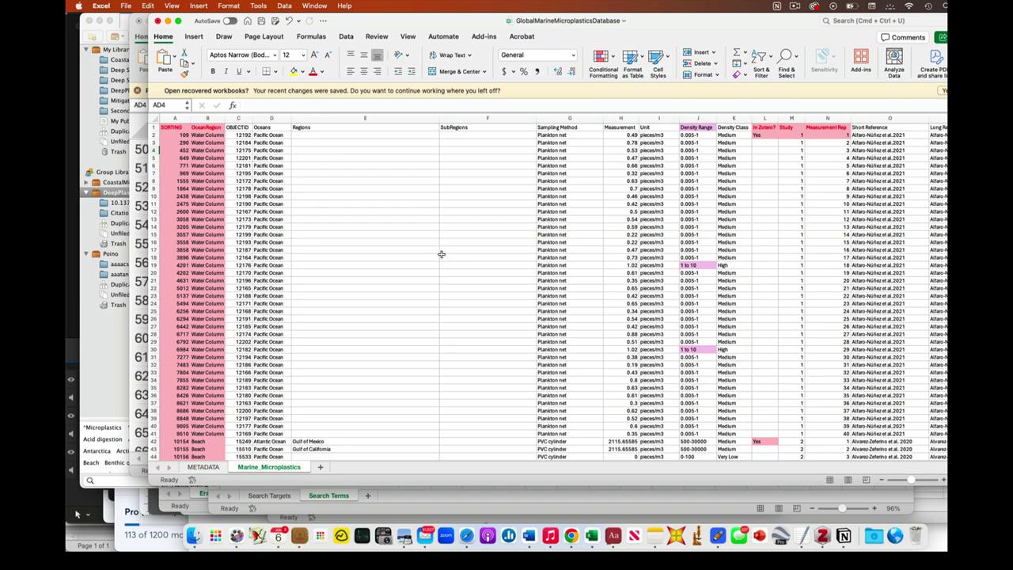
- Survey the Marine_Microplastics sheet's columns and enlarge the sheet to read the Latitude, Longitude and Date fields
scroll(441, 255, "right", 15)
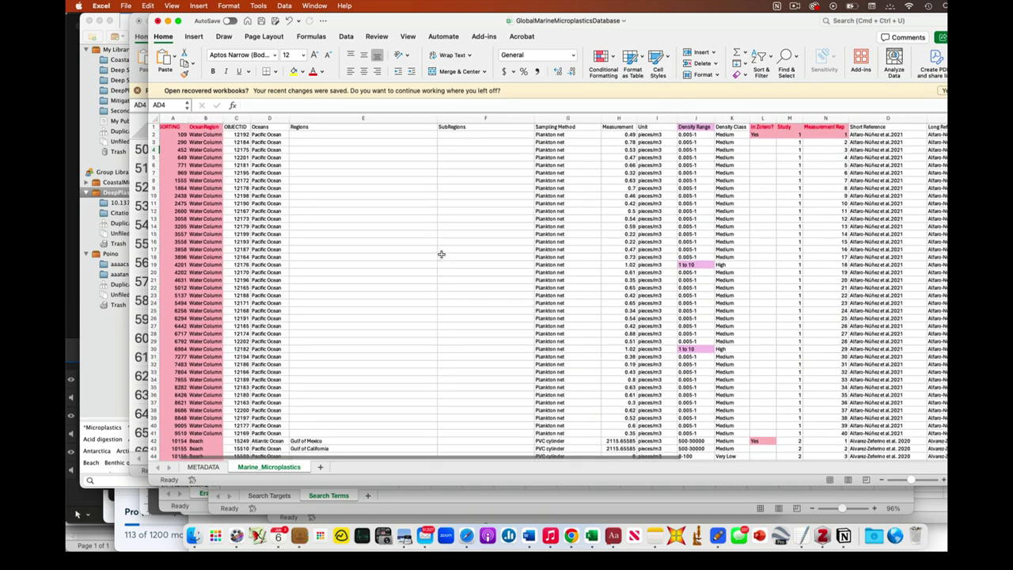
scroll(441, 254, "left", 15)
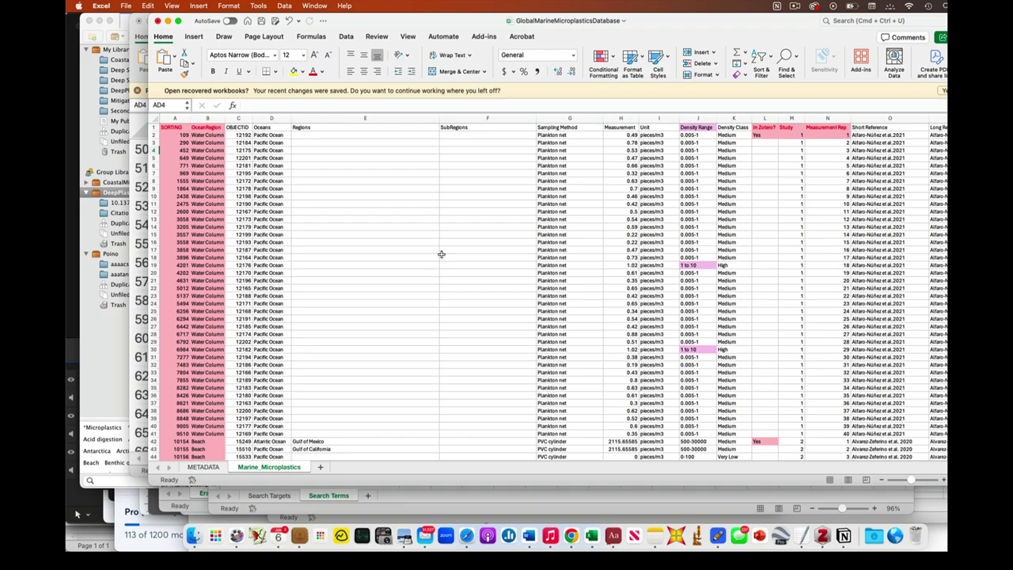
scroll(602, 248, "right", 10)
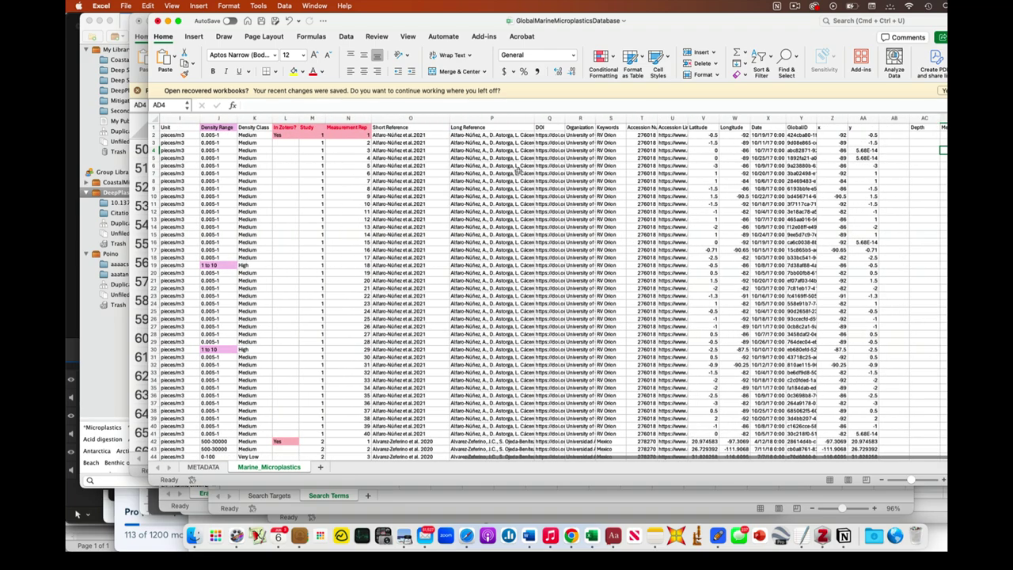
left_click_drag(912, 480, 933, 482)
scroll(854, 385, "right", 10)
scroll(854, 386, "left", 6)
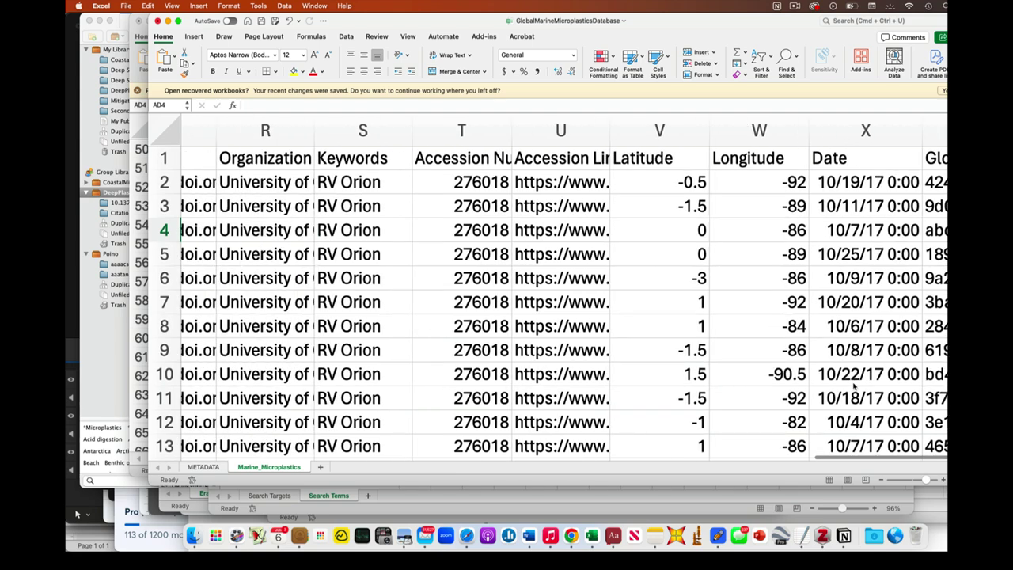
scroll(854, 386, "right", 4)
scroll(792, 357, "left", 1)
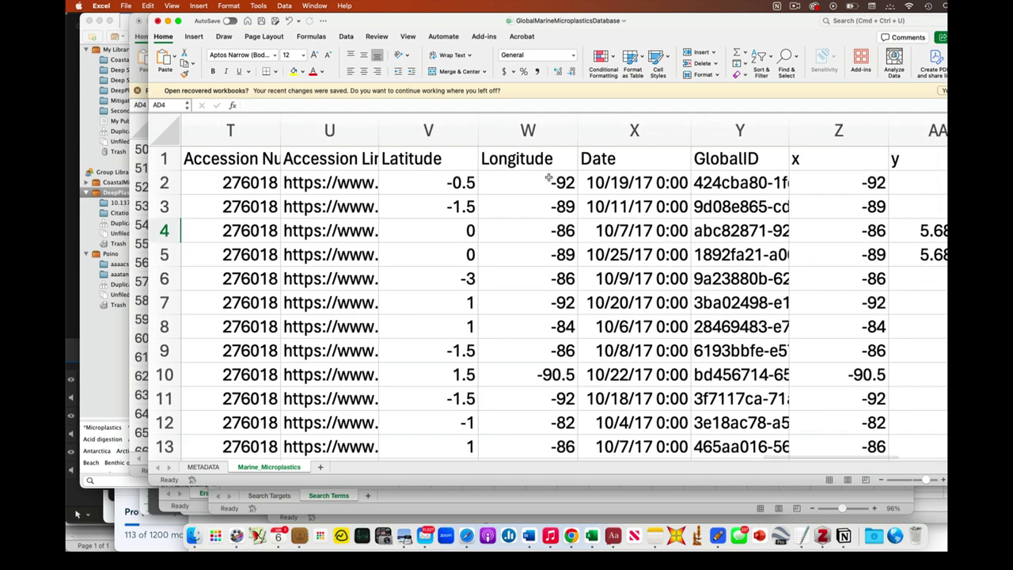
- Inspect the first record's Date, GlobalID, Accession Number and Keywords entries
left_click(651, 185)
scroll(633, 188, "right", 3)
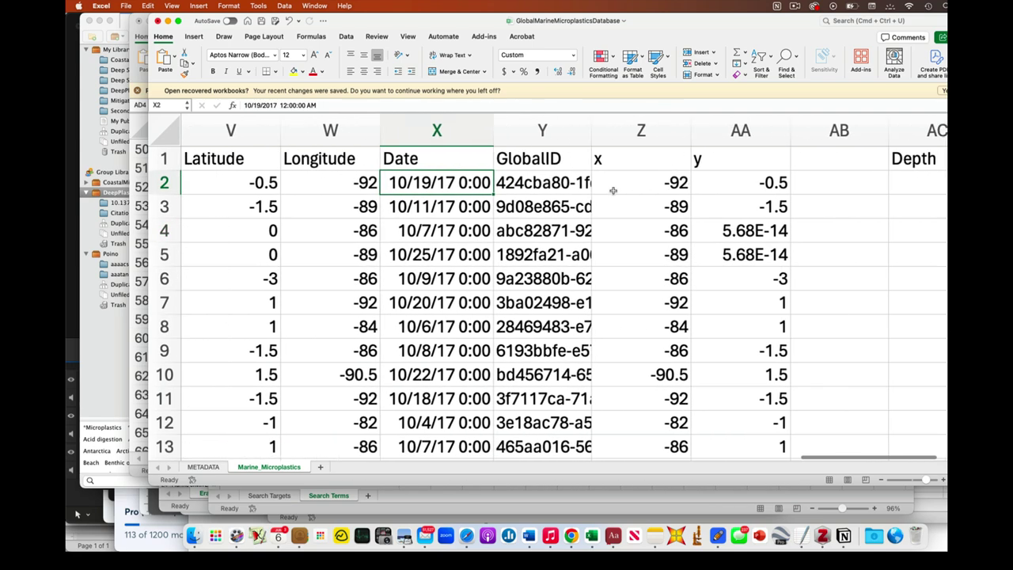
left_click(580, 185)
scroll(579, 184, "left", 3)
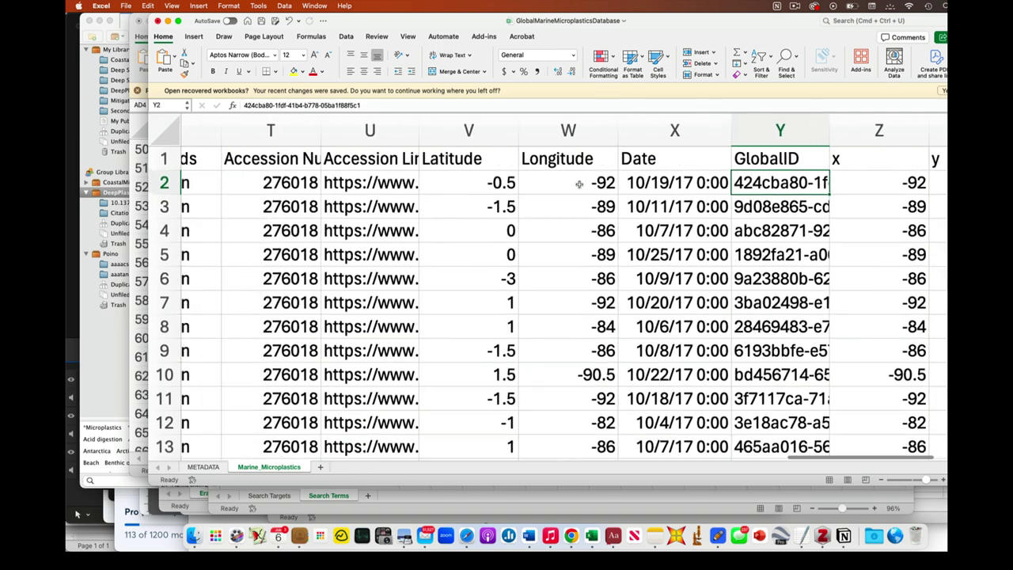
scroll(579, 185, "left", 3)
left_click(543, 189)
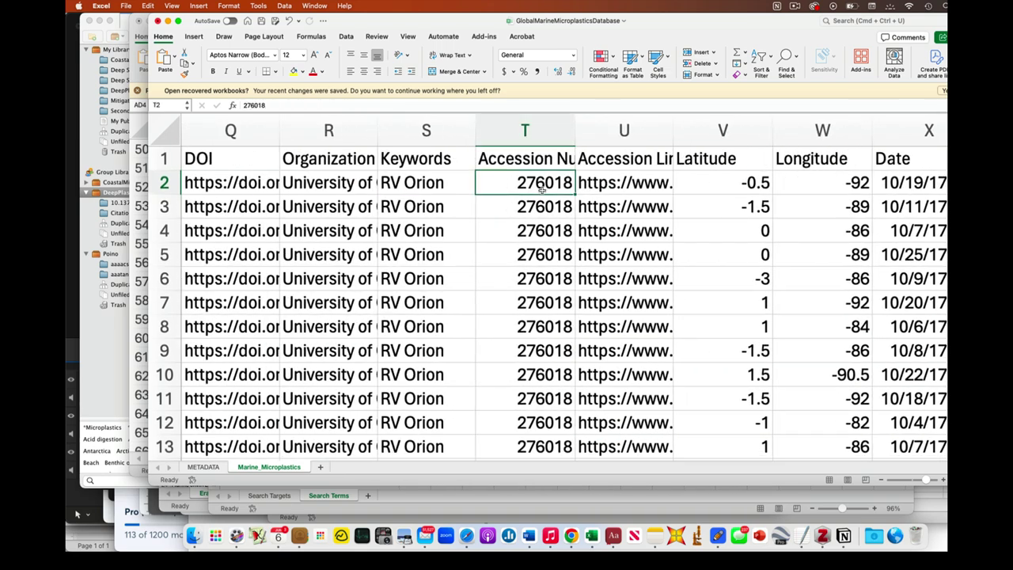
scroll(543, 189, "left", 3)
left_click(654, 187)
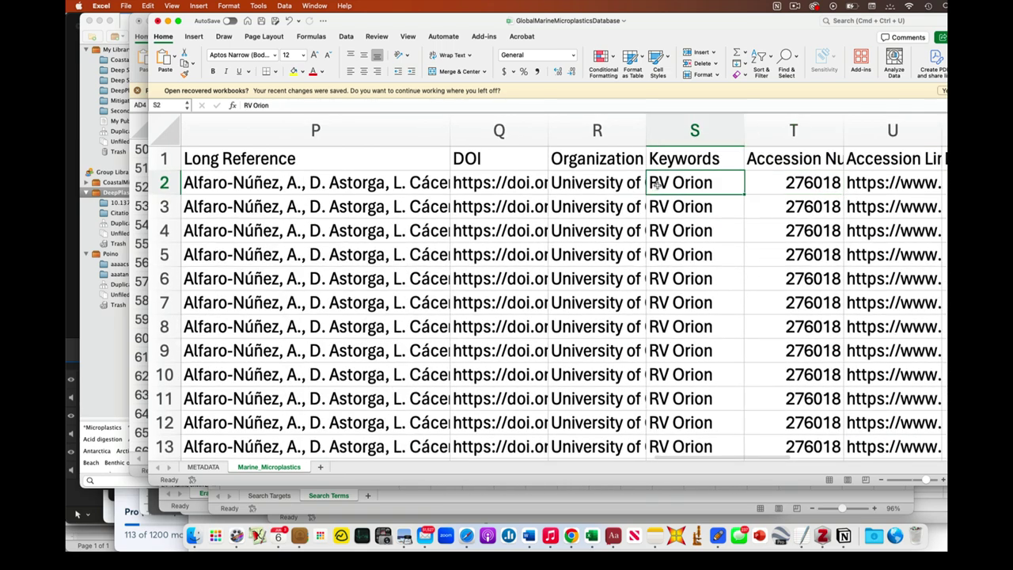
- Inspect the first record's Long Reference, DOI and Short Reference entries
scroll(656, 186, "left", 3)
left_click(657, 185)
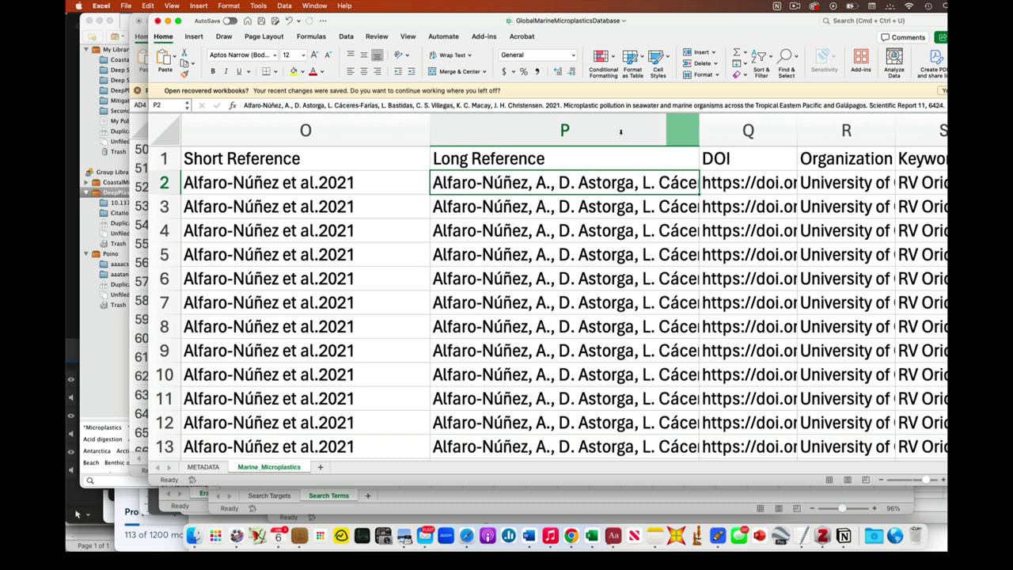
left_click(717, 182)
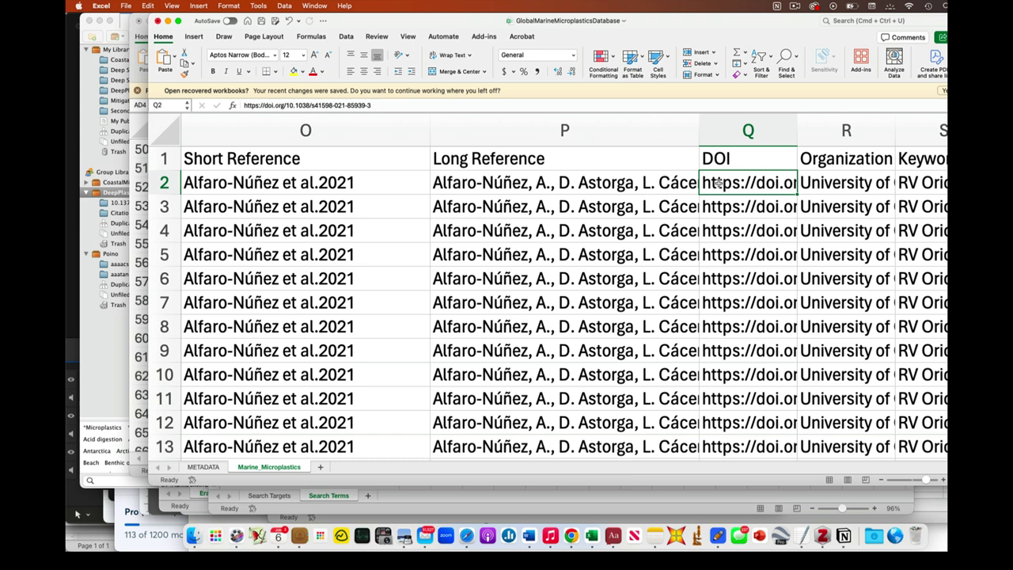
scroll(717, 181, "left", 10)
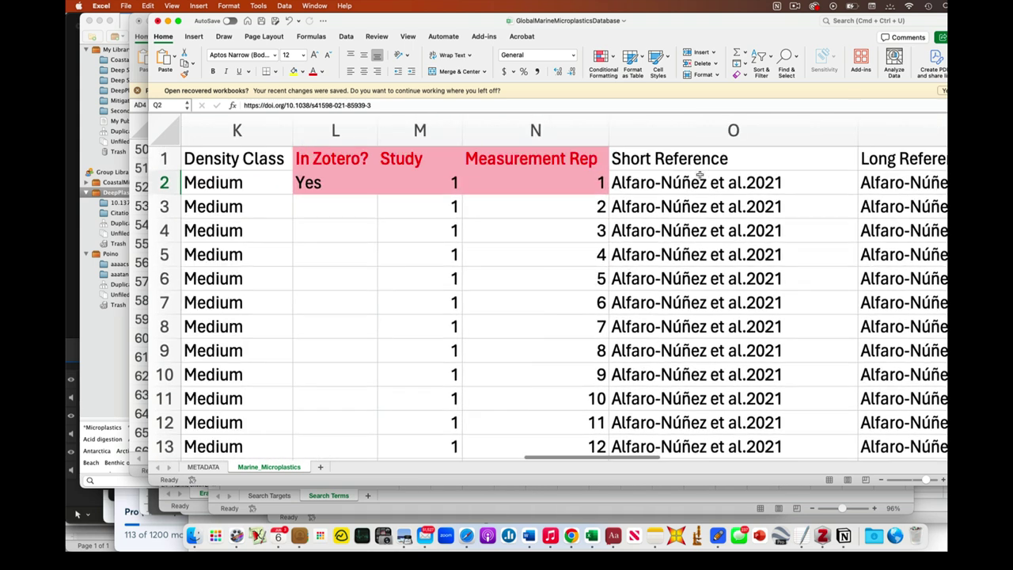
left_click(700, 177)
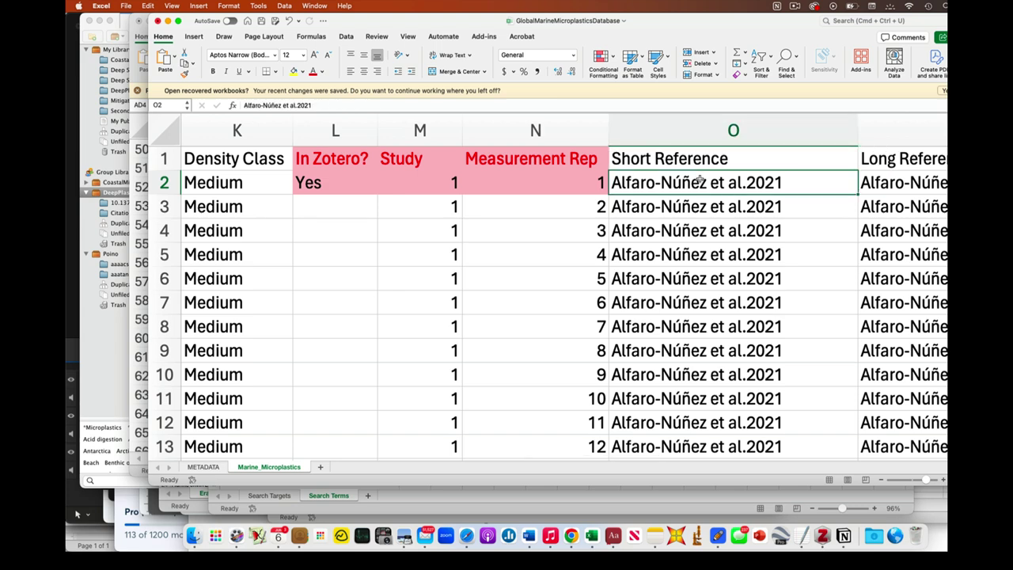
- Narrow the Regions and SubRegions columns so the neighbouring columns fit on screen together
scroll(699, 180, "left", 6)
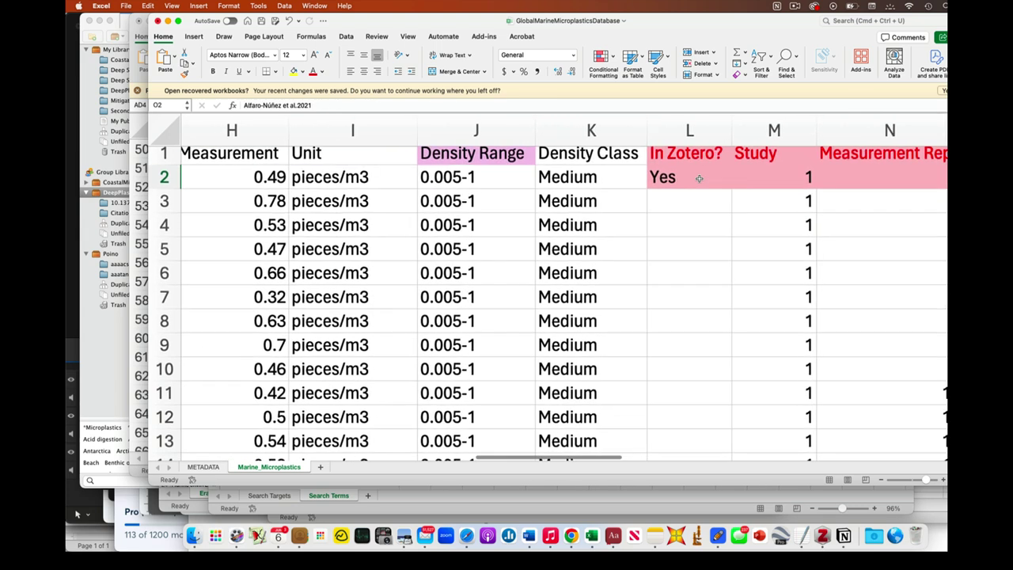
scroll(700, 181, "left", 6)
scroll(700, 180, "right", 3)
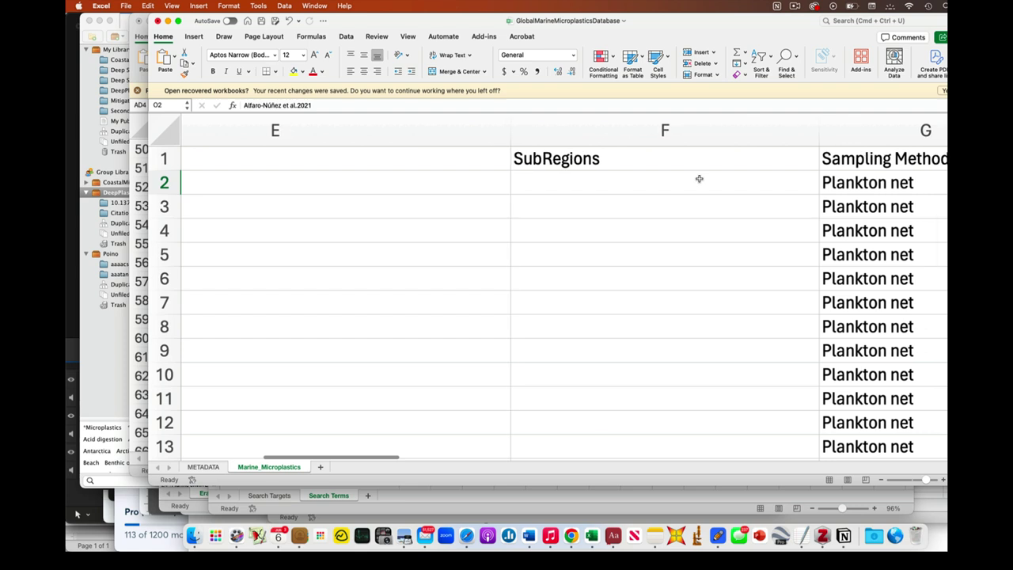
scroll(700, 179, "right", 2)
scroll(713, 180, "left", 5)
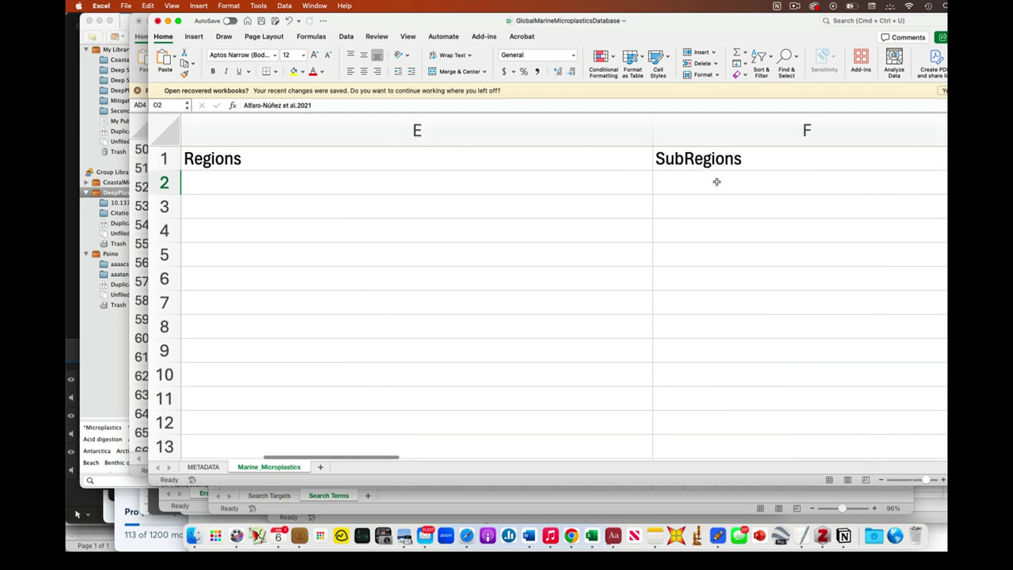
left_click_drag(653, 128, 496, 128)
left_click_drag(805, 136, 623, 131)
left_click_drag(496, 129, 319, 124)
scroll(356, 190, "left", 5)
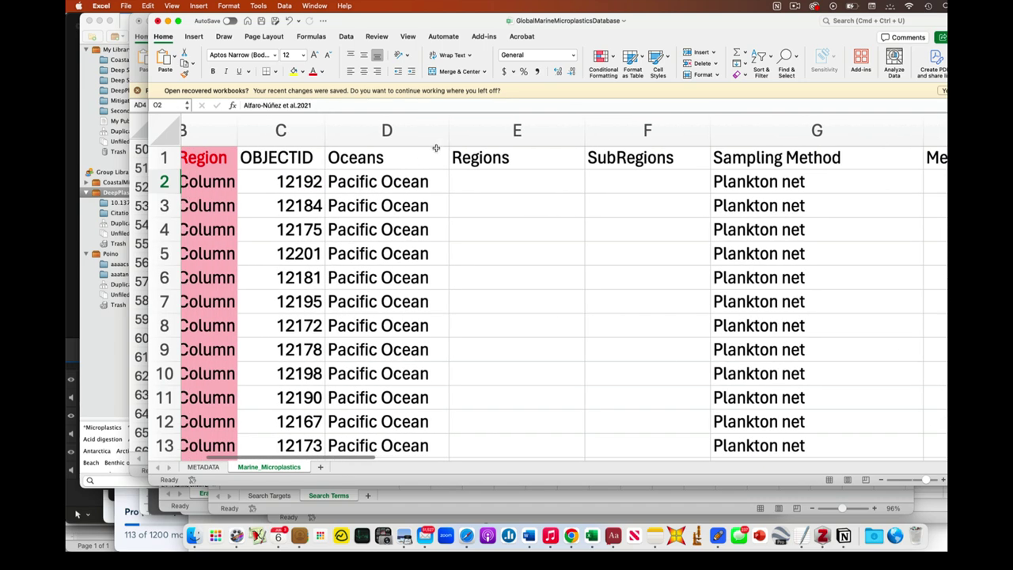
- Examine the Oceans column and the Regions entries of the beach records, including row 64
left_click(464, 132)
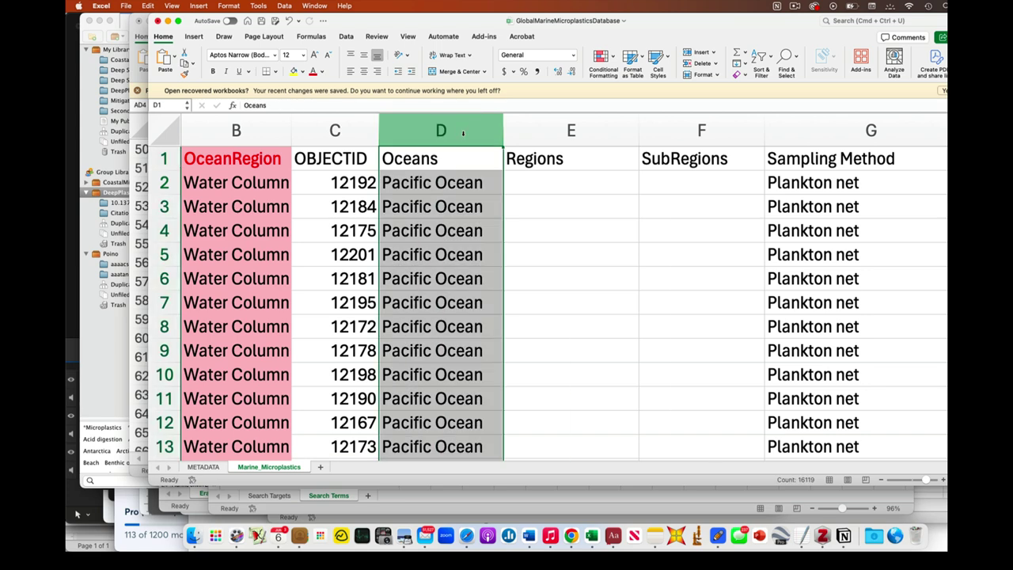
scroll(563, 231, "down", 20)
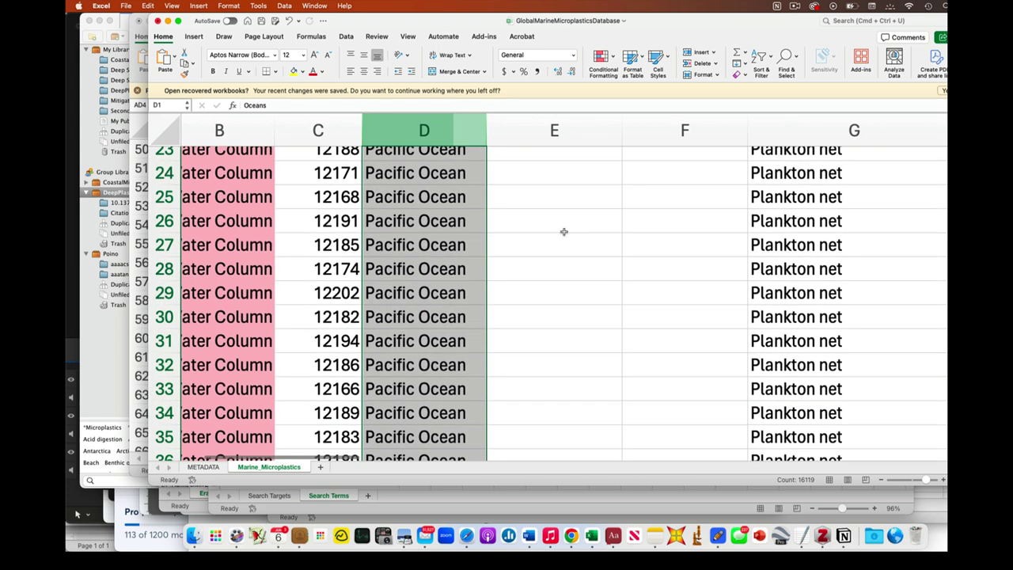
left_click(557, 192)
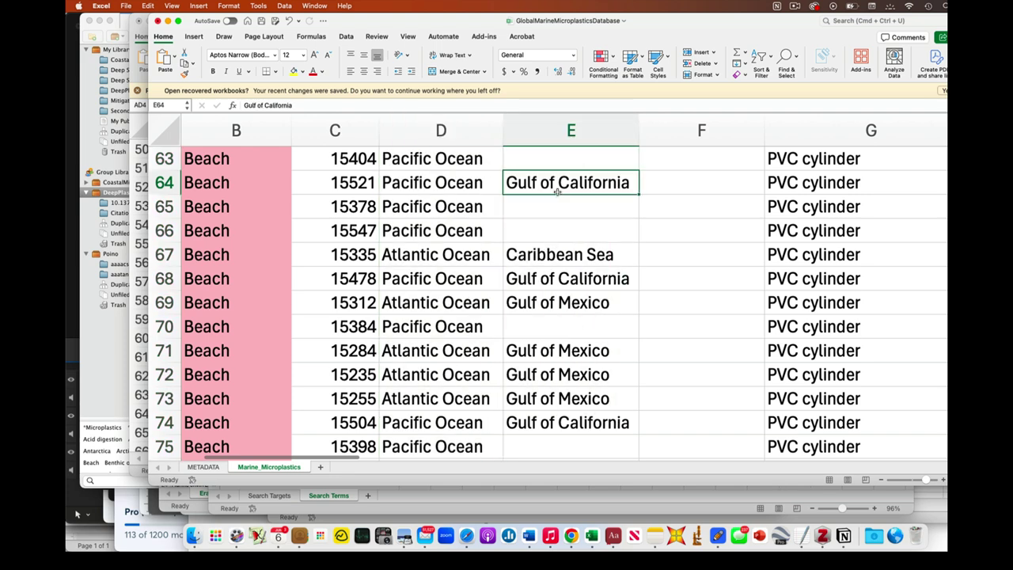
scroll(557, 191, "up", 15)
scroll(557, 192, "up", 8)
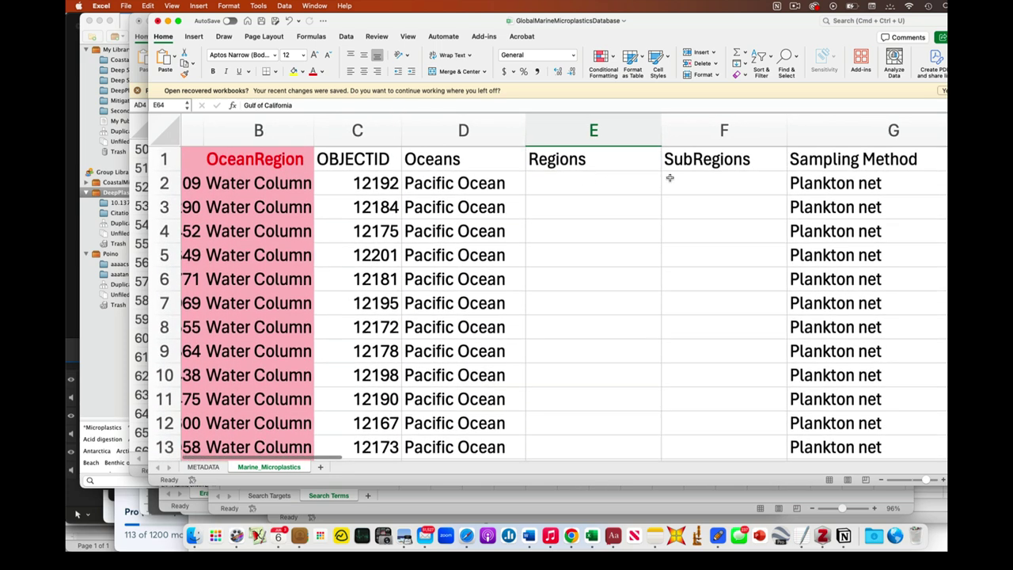
- Inspect the Sampling Method, Measurement and Unit entries of the first records
scroll(744, 186, "left", 3)
left_click(855, 199)
left_click(893, 206)
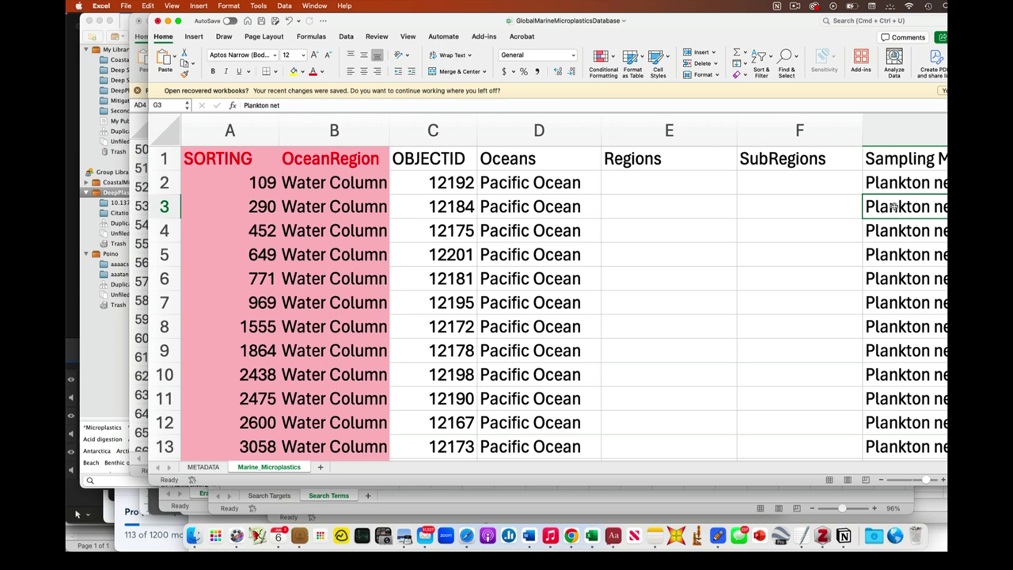
scroll(893, 207, "right", 5)
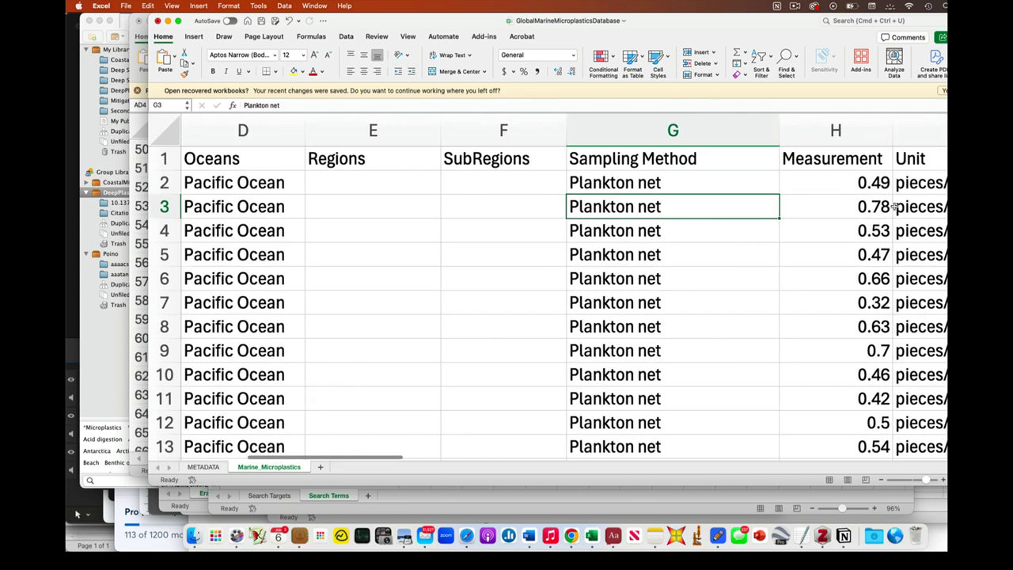
scroll(893, 207, "right", 3)
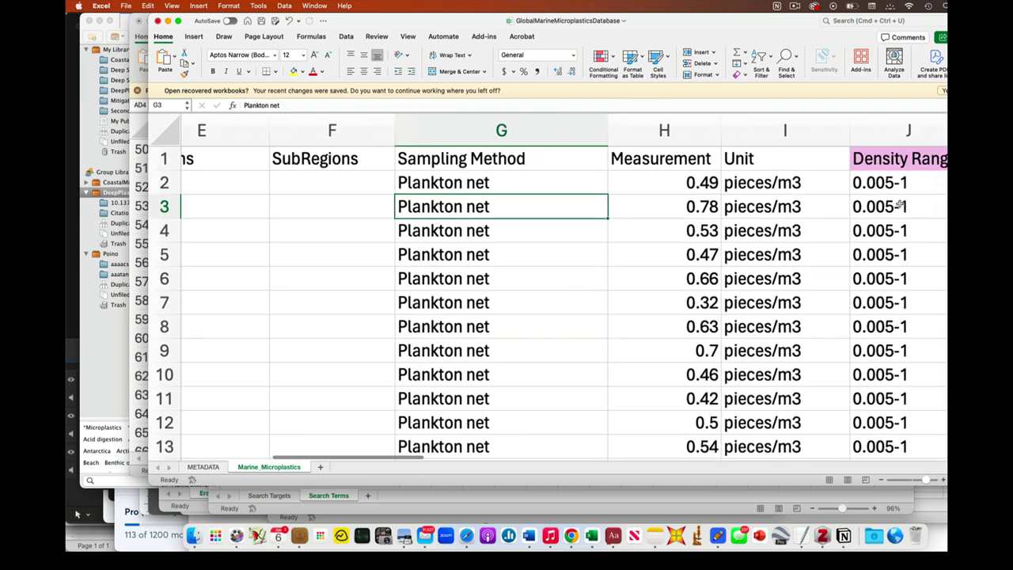
scroll(900, 205, "left", 1)
left_click(727, 190)
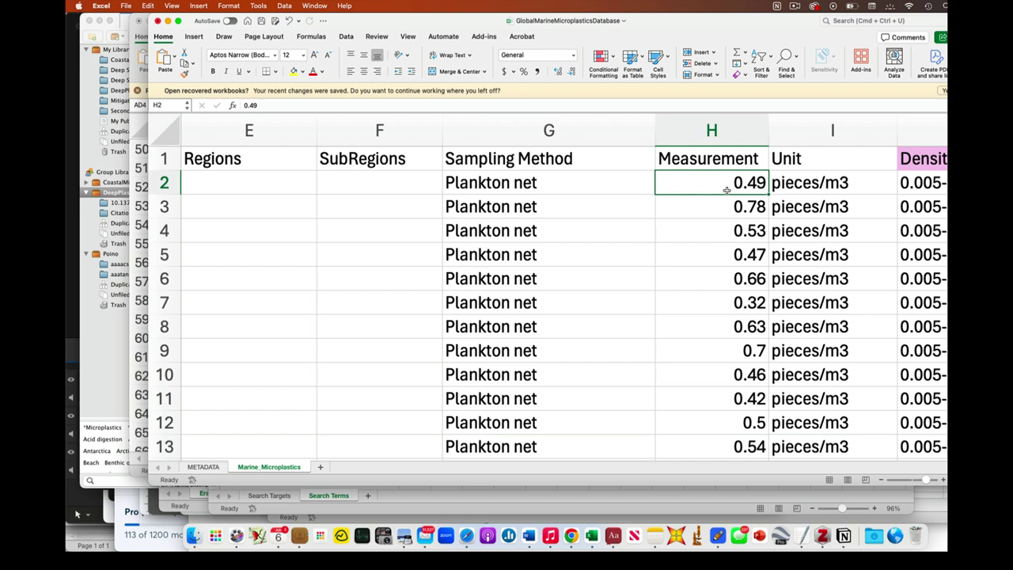
key("Right")
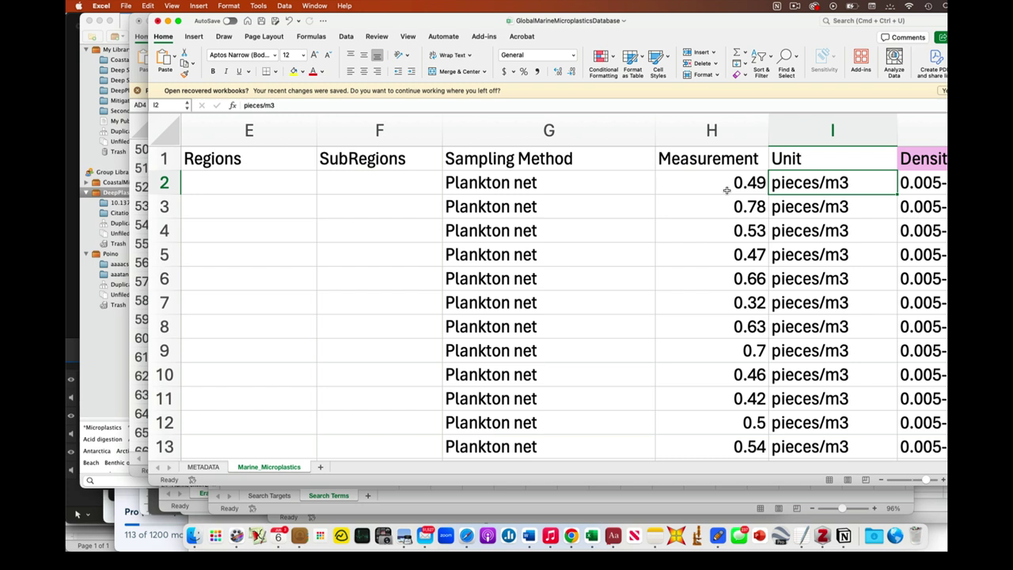
- Review the Density Range, Density Class, In Zotero?, Study and Measurement Rep columns
scroll(726, 190, "right", 5)
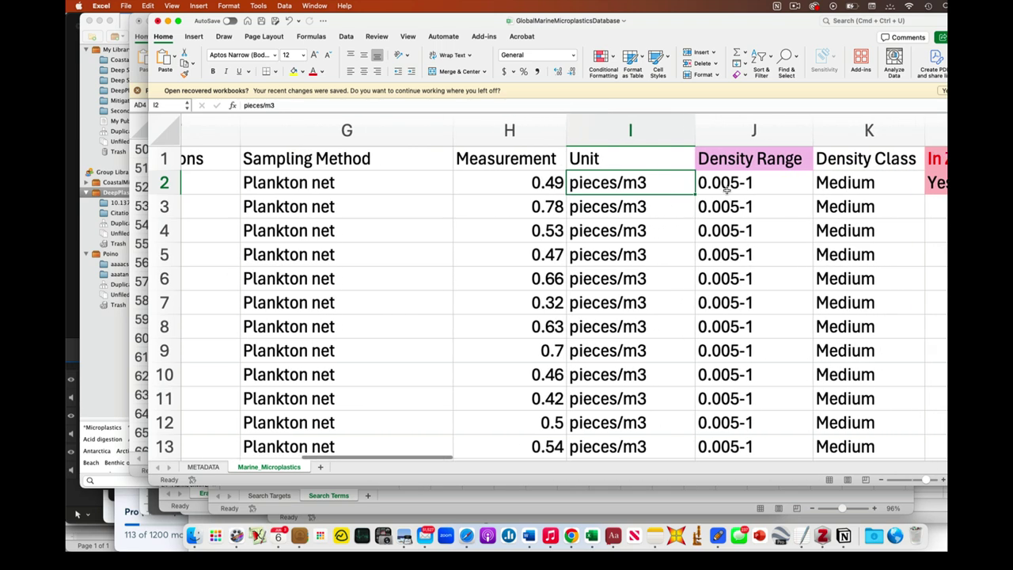
scroll(760, 186, "left", 2)
scroll(796, 178, "right", 5)
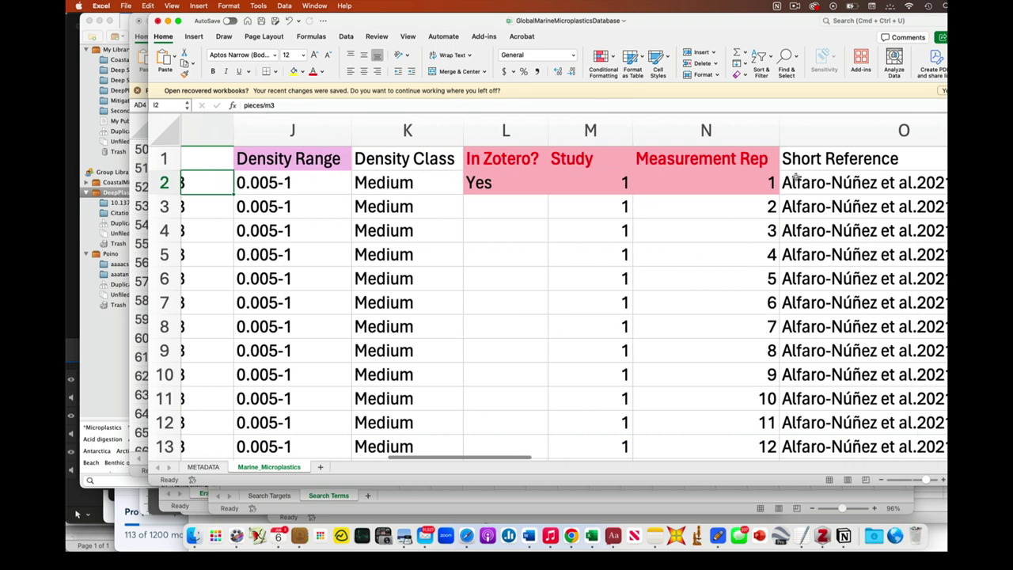
scroll(796, 177, "left", 2)
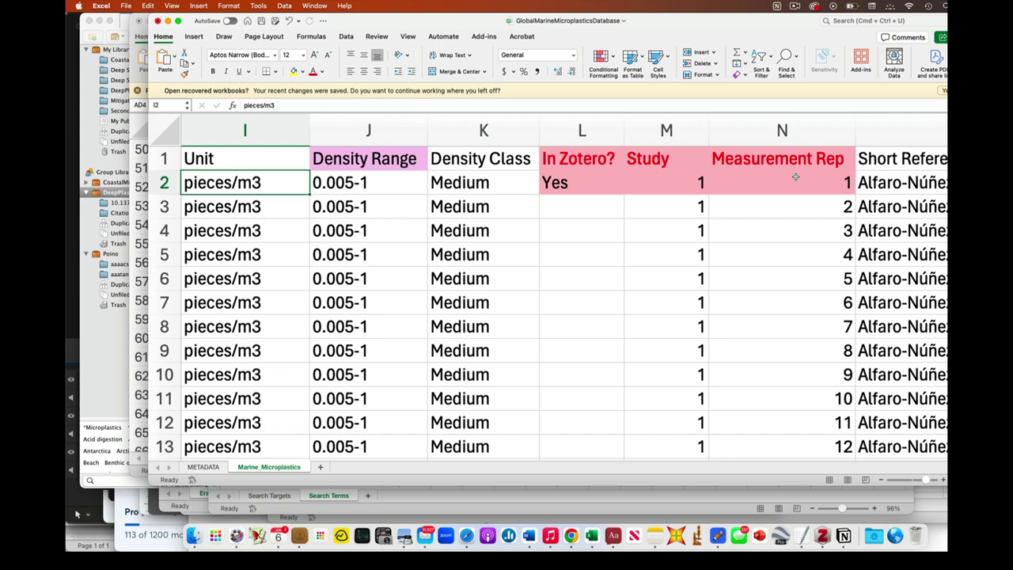
scroll(796, 176, "right", 3)
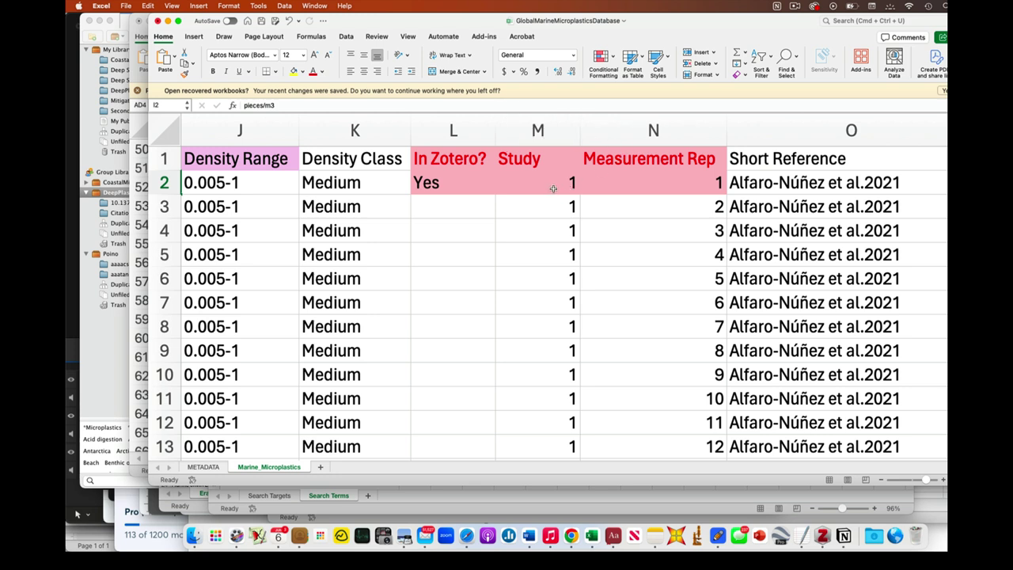
- Inspect the Short Reference, Measurement Rep and Study entries of the first records
left_click(753, 183)
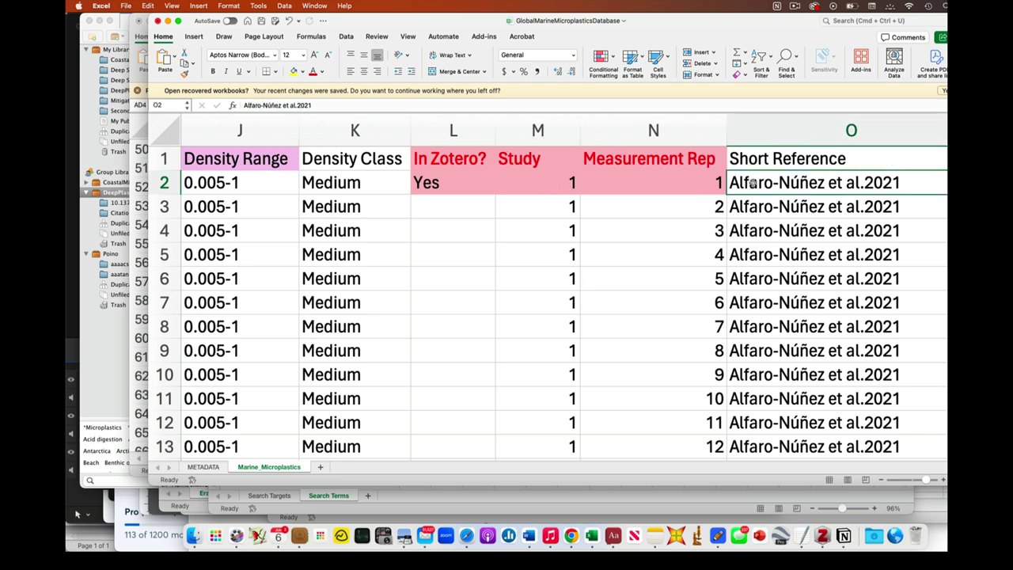
key("Left")
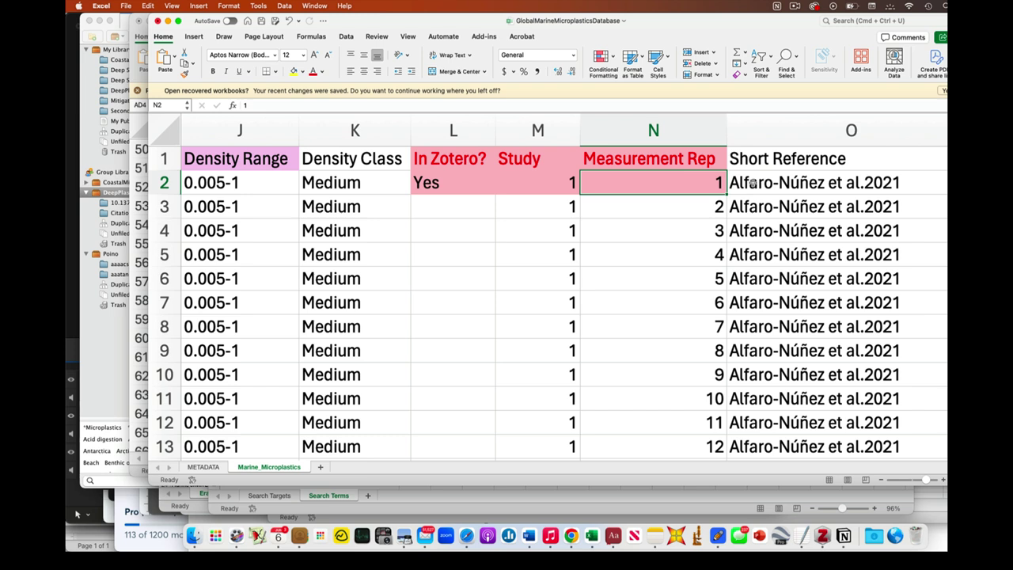
key("Down")
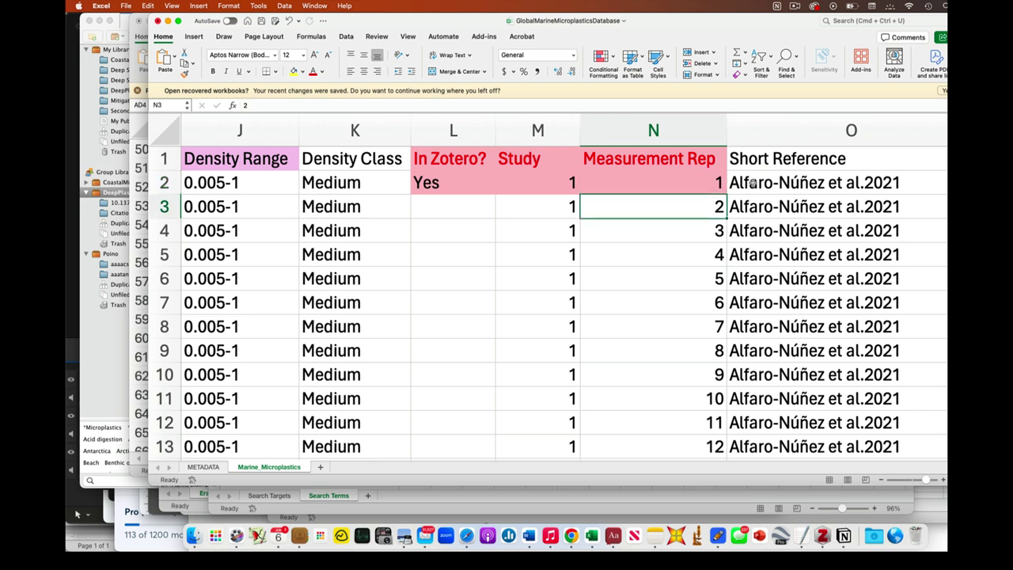
key("Left")
key("Up")
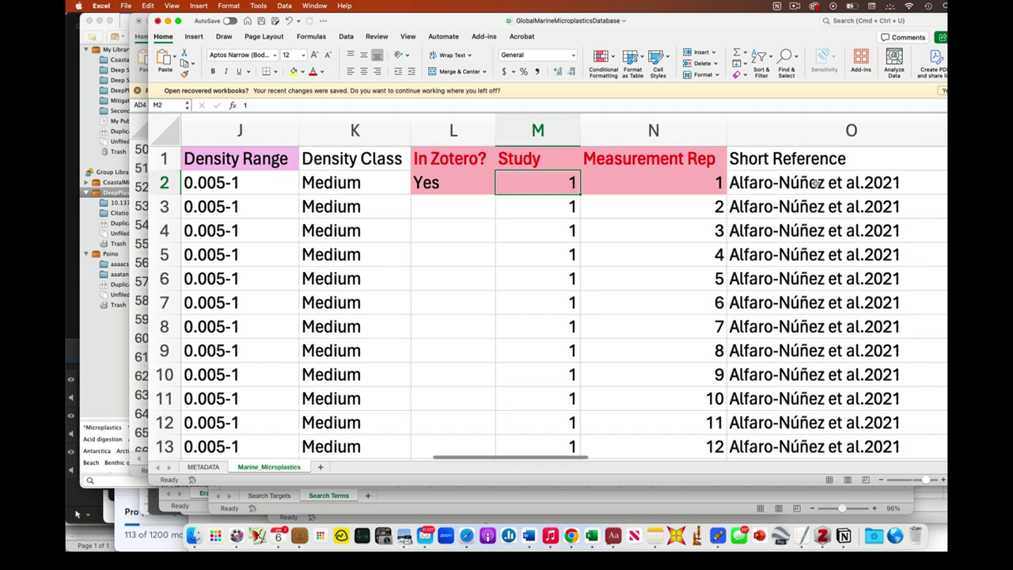
- Compare the last Measurement Rep entry of study 1 with the first one of study 2, in rows 41 and 42
scroll(816, 184, "down", 6)
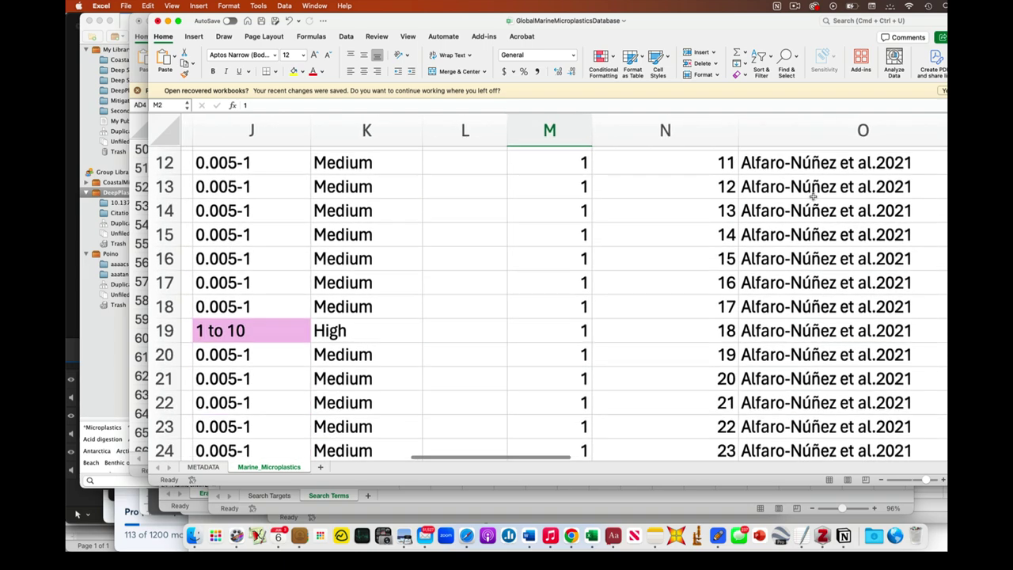
scroll(813, 197, "down", 9)
scroll(811, 198, "left", 2)
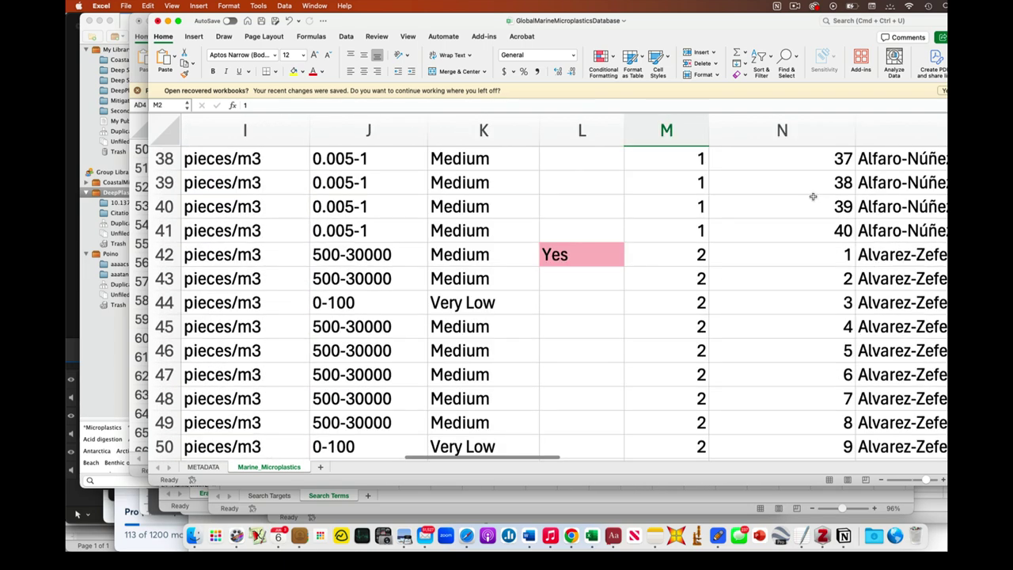
left_click(768, 231)
scroll(744, 228, "right", 2)
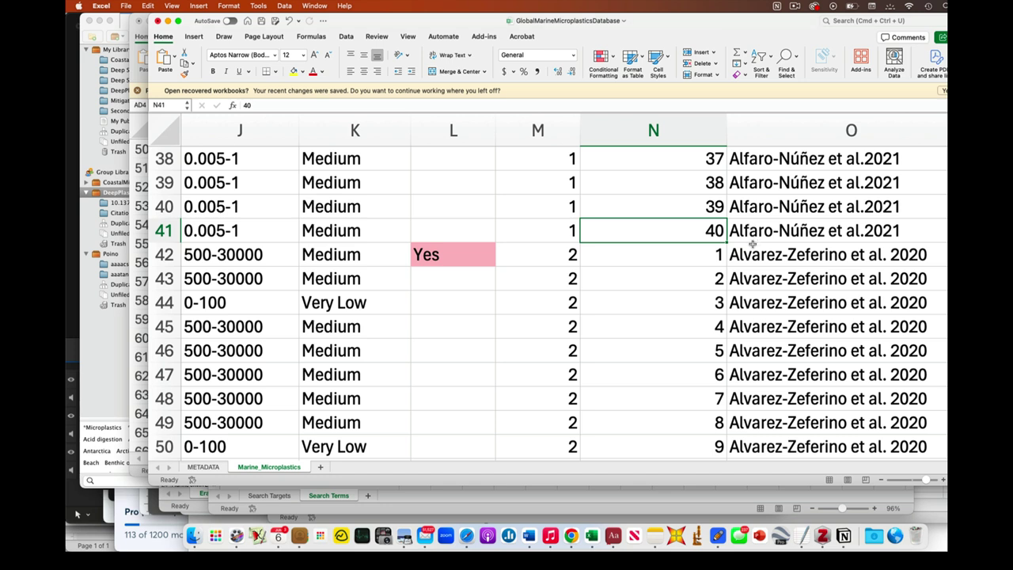
left_click(710, 257)
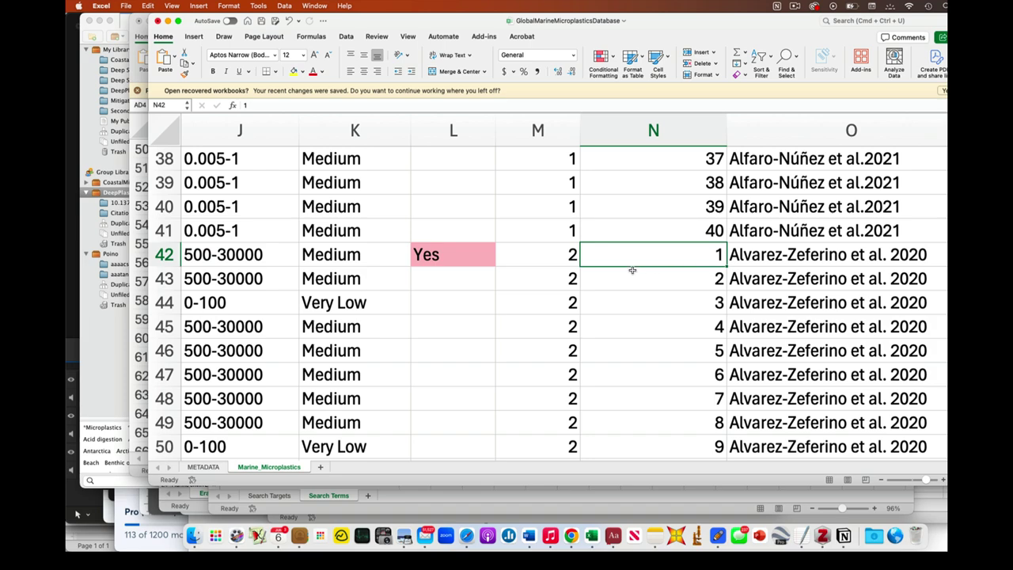
- Follow the Measurement Rep numbering of study 2 down to where study 3 begins at row 373
scroll(638, 259, "down", 5)
scroll(638, 259, "down", 20)
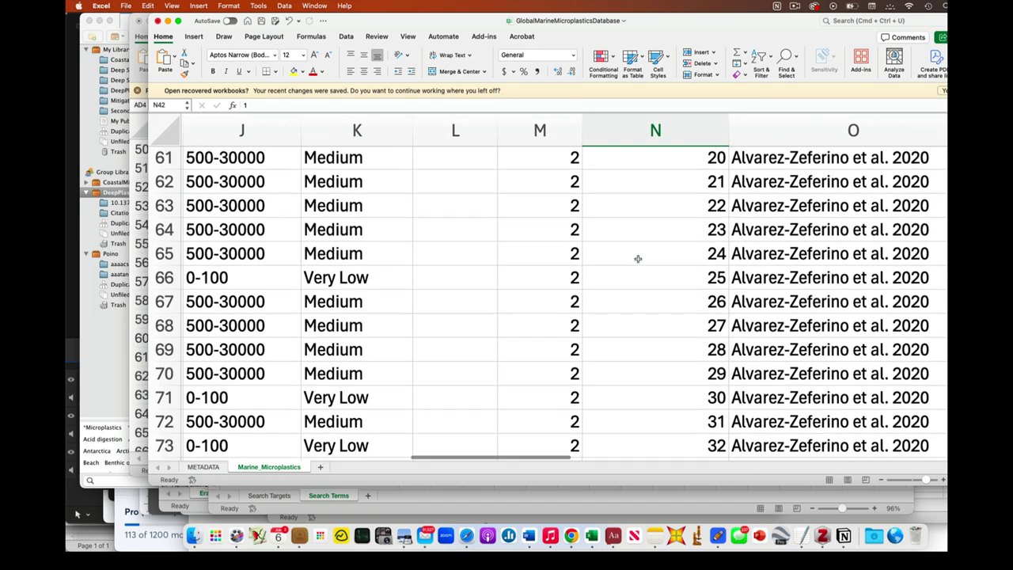
scroll(638, 259, "down", 20)
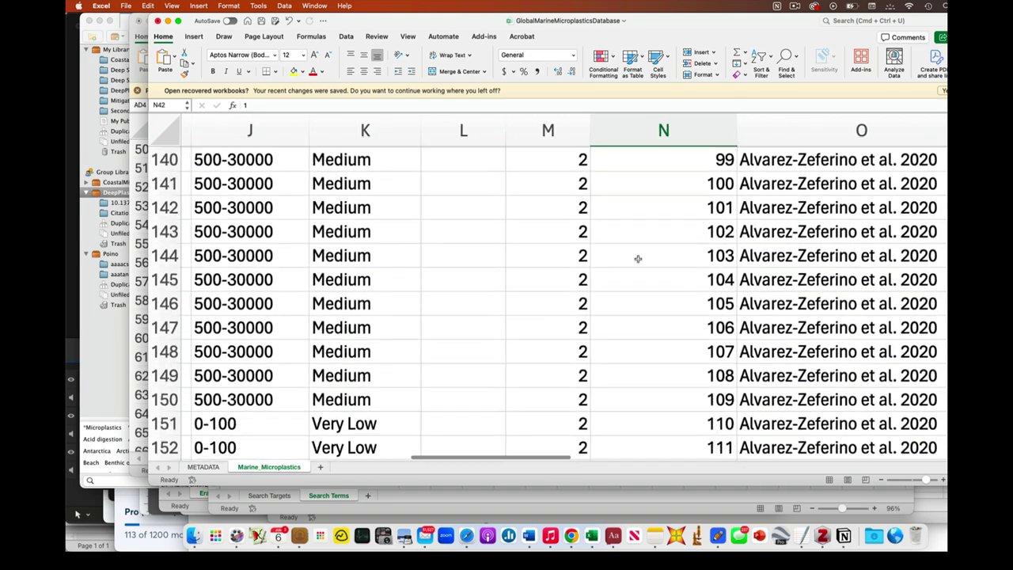
scroll(639, 259, "down", 20)
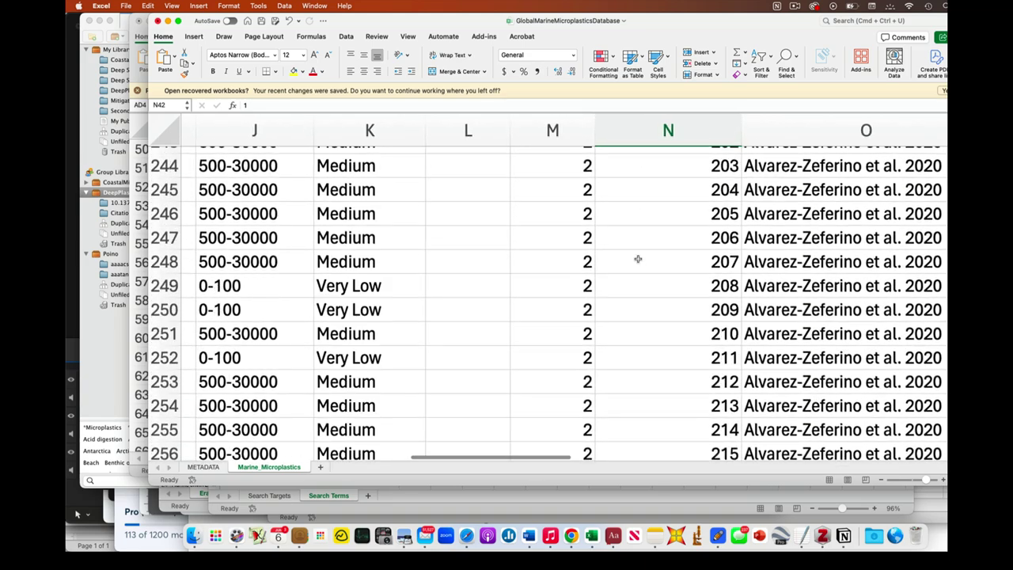
scroll(638, 259, "down", 18)
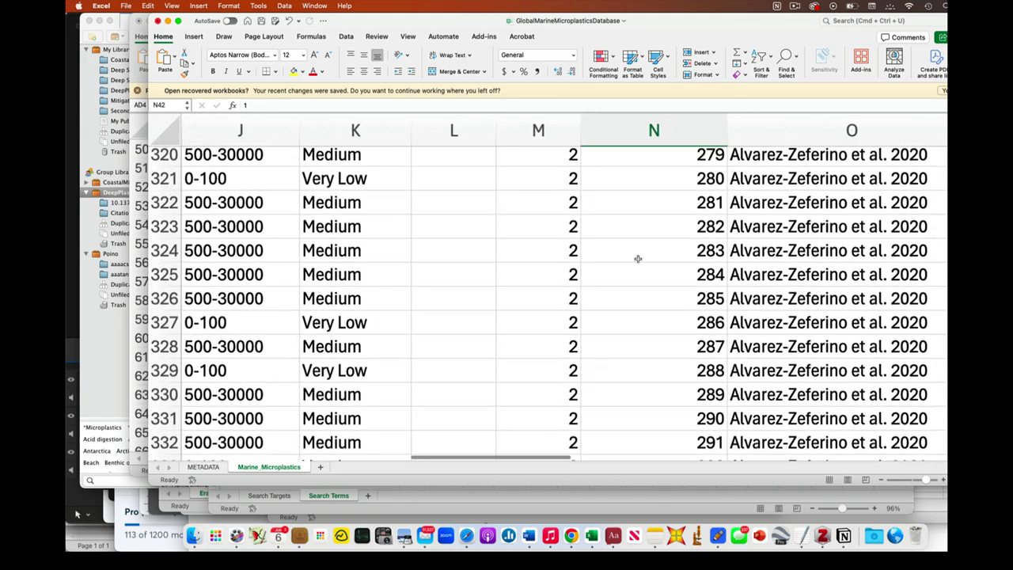
scroll(639, 259, "up", 2)
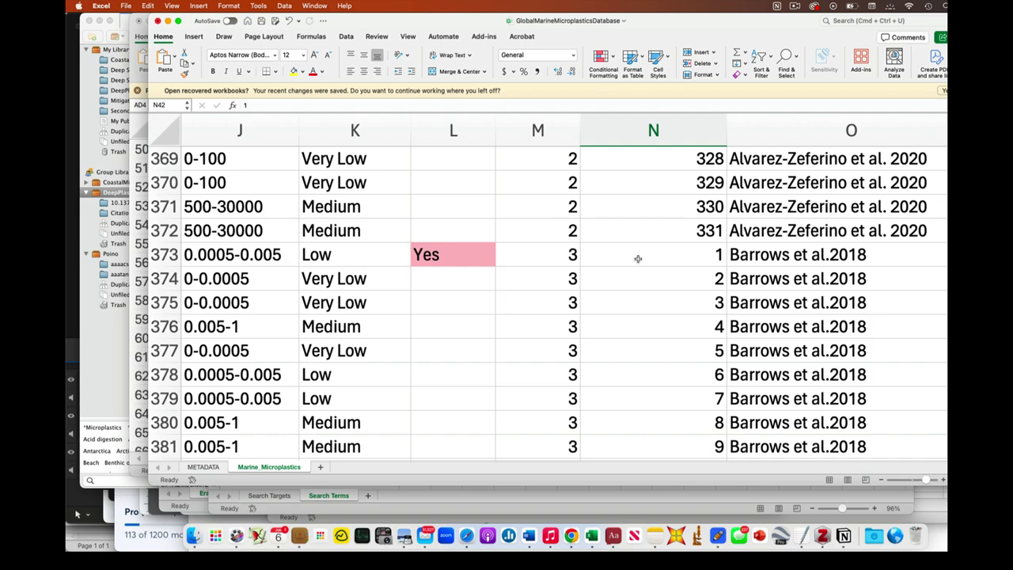
- Return to the header row and review the remaining columns from Short Reference through Latitude, Longitude and GlobalID to Depth and Media
scroll(638, 259, "up", 20)
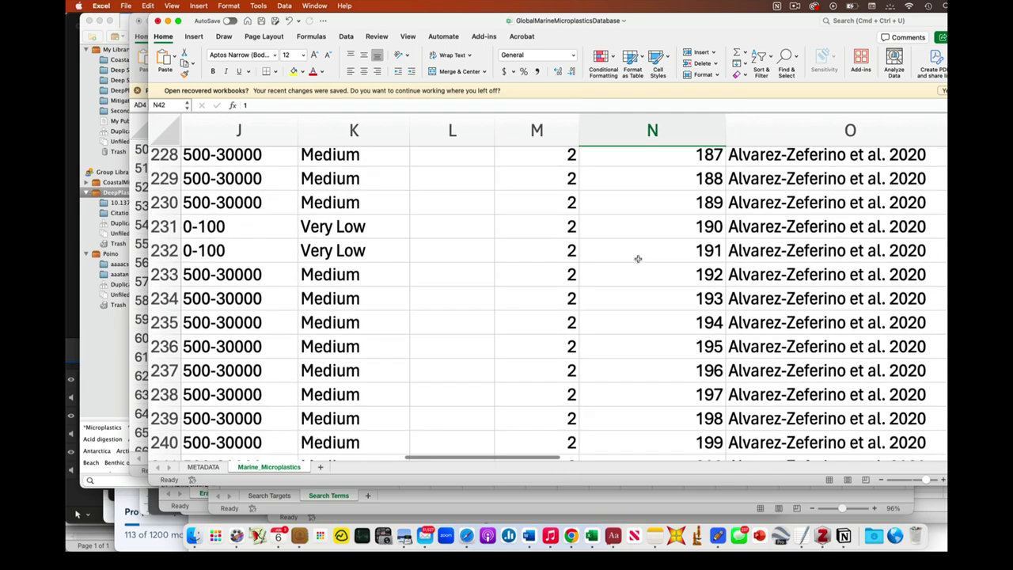
scroll(638, 259, "up", 20)
scroll(638, 259, "right", 5)
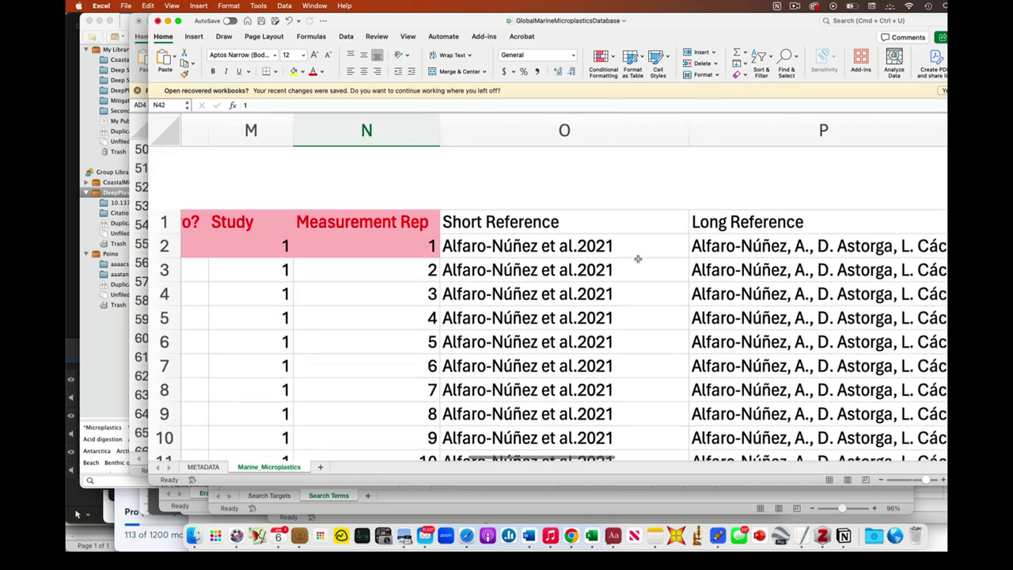
scroll(638, 259, "right", 15)
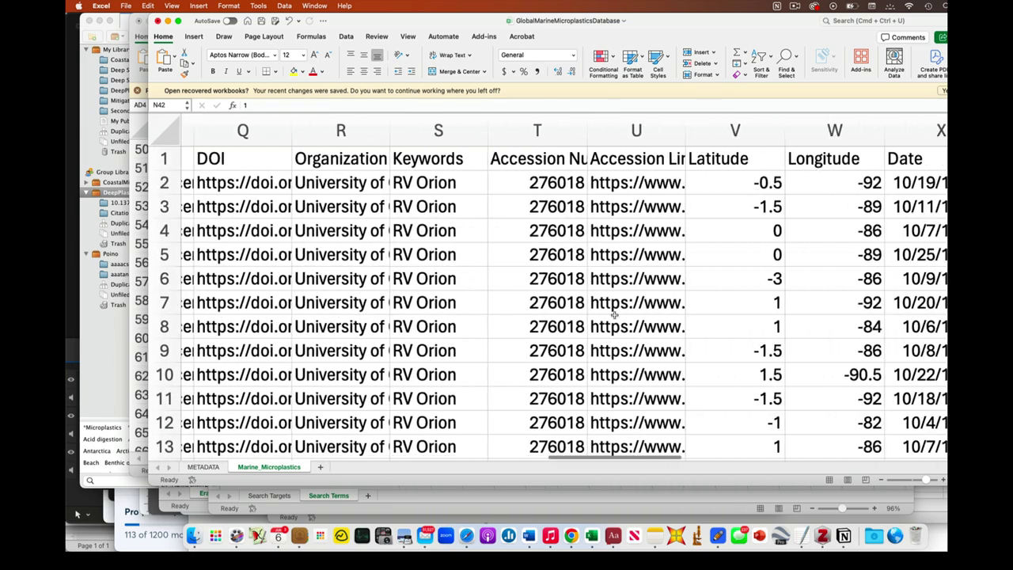
scroll(614, 315, "right", 15)
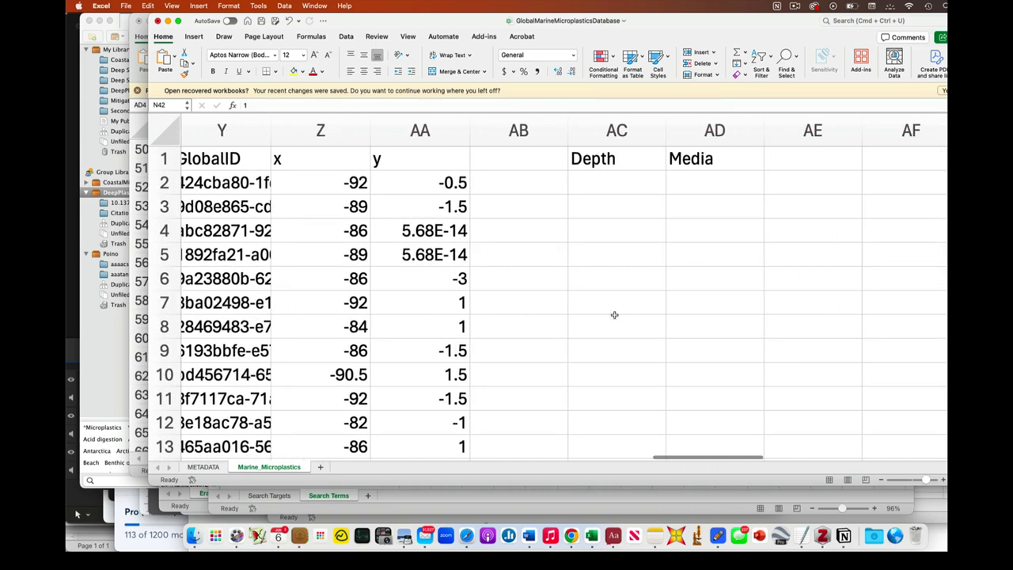
scroll(614, 315, "left", 1)
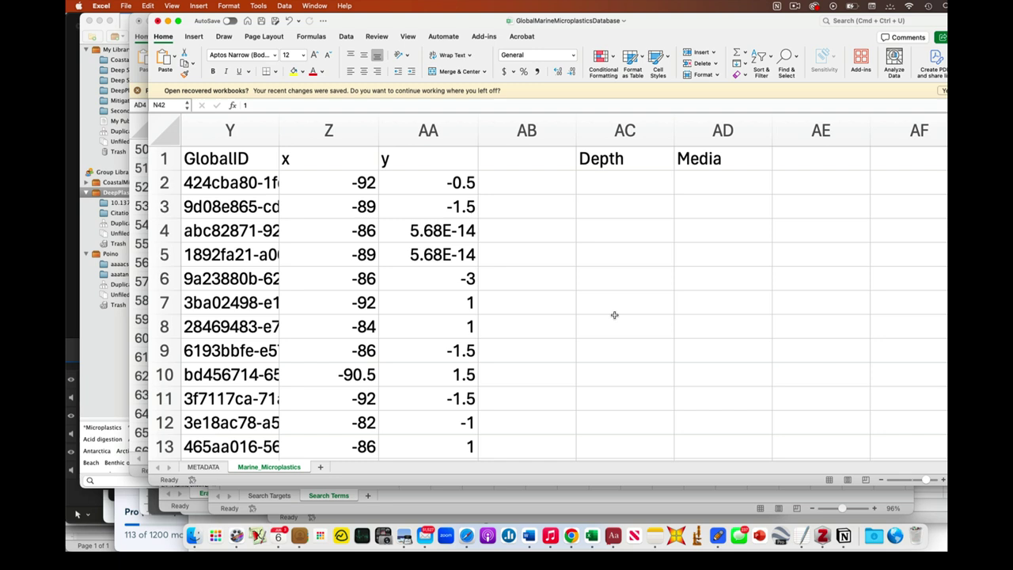
scroll(577, 298, "right", 2)
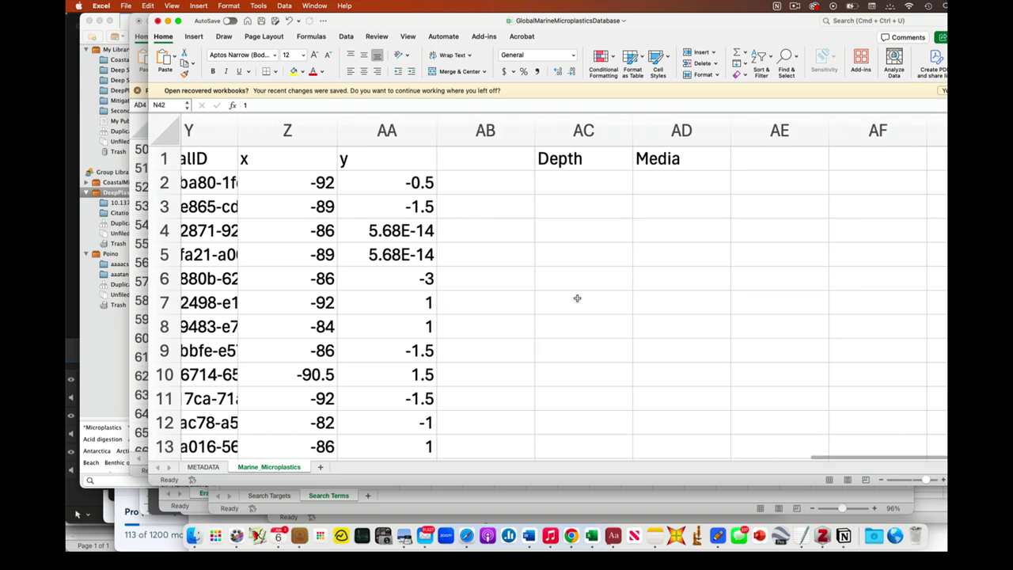
scroll(577, 298, "right", 3)
scroll(577, 298, "left", 1)
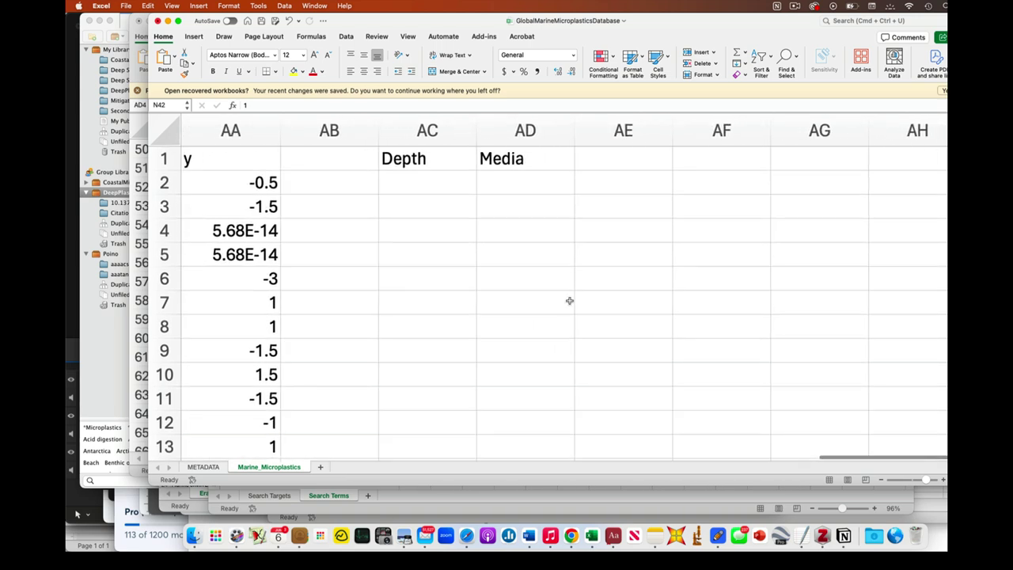
scroll(475, 327, "left", 2)
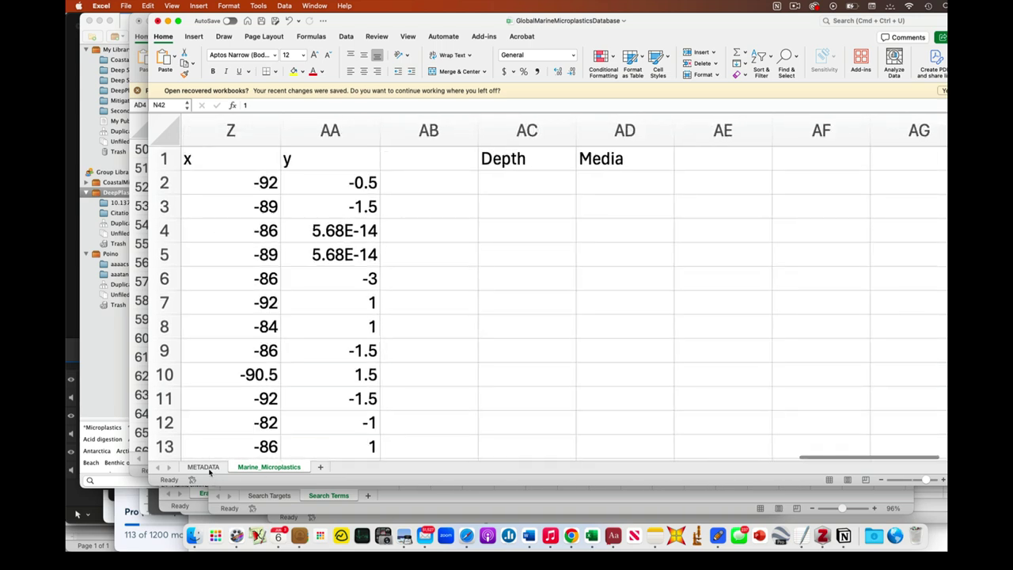
- Open the METADATA sheet and select the Categories headings from Oceans to Unit
left_click(204, 467)
scroll(380, 428, "left", 4)
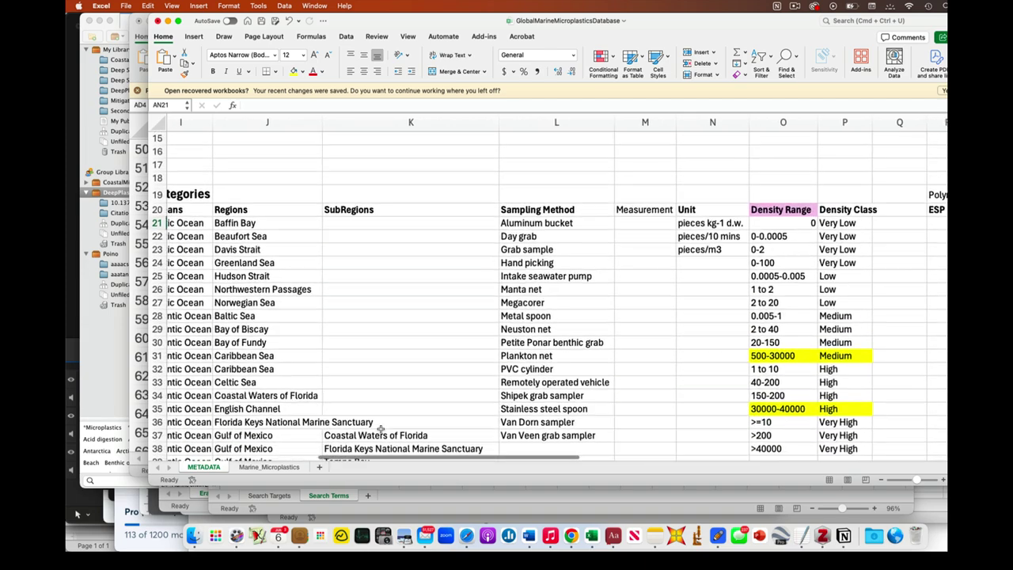
scroll(381, 429, "left", 2)
scroll(381, 429, "down", 2)
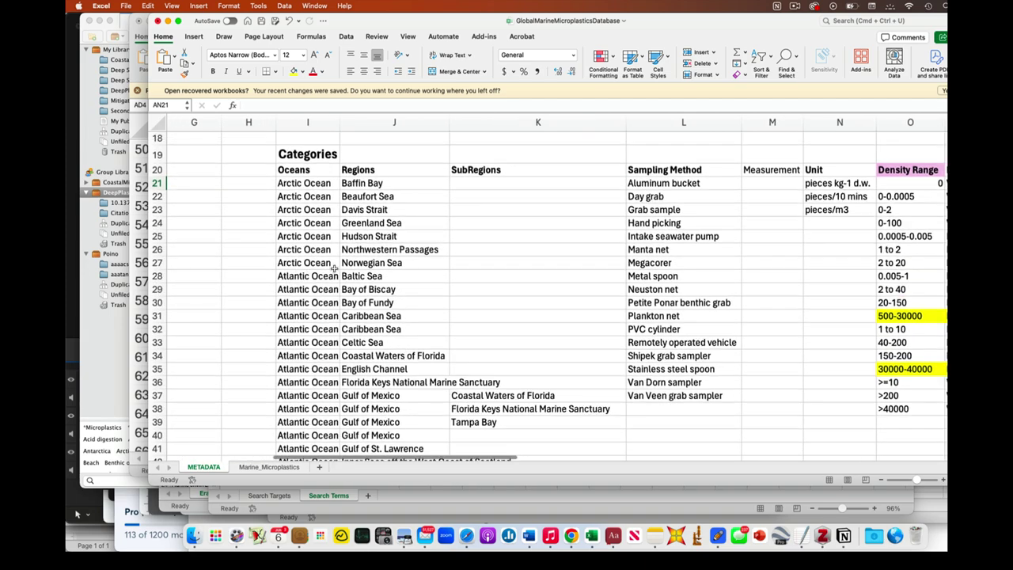
left_click(318, 174)
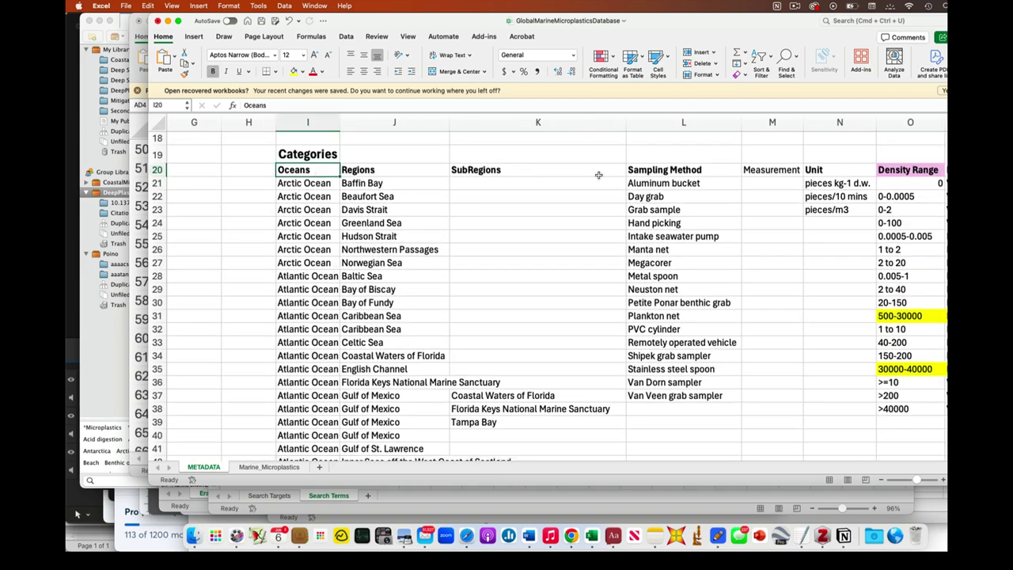
left_click_drag(824, 170, 331, 181)
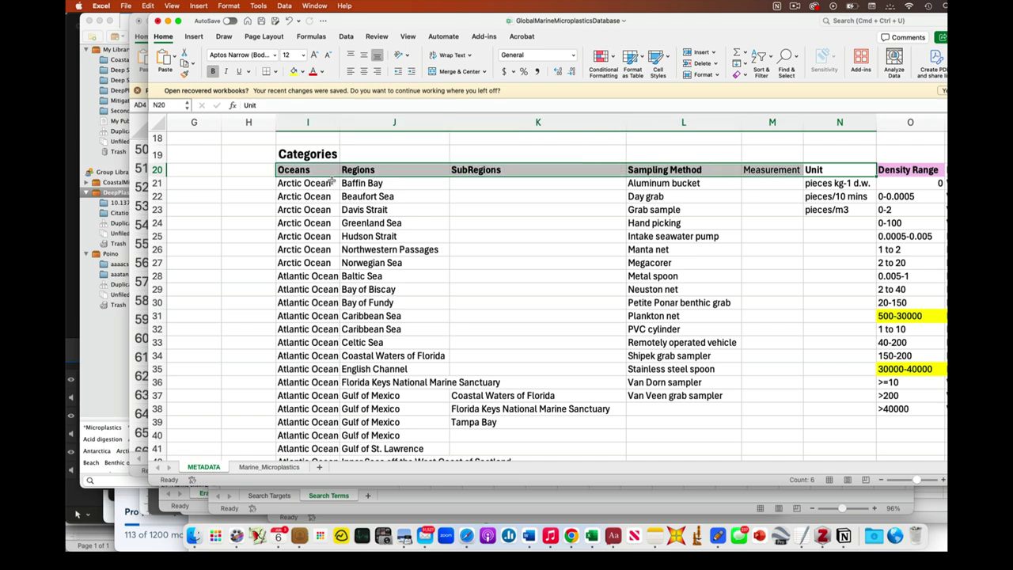
- Examine how the Regions and SubRegions entries are assigned to the Arctic, Atlantic and Pacific Oceans in the Categories list
left_click(330, 188)
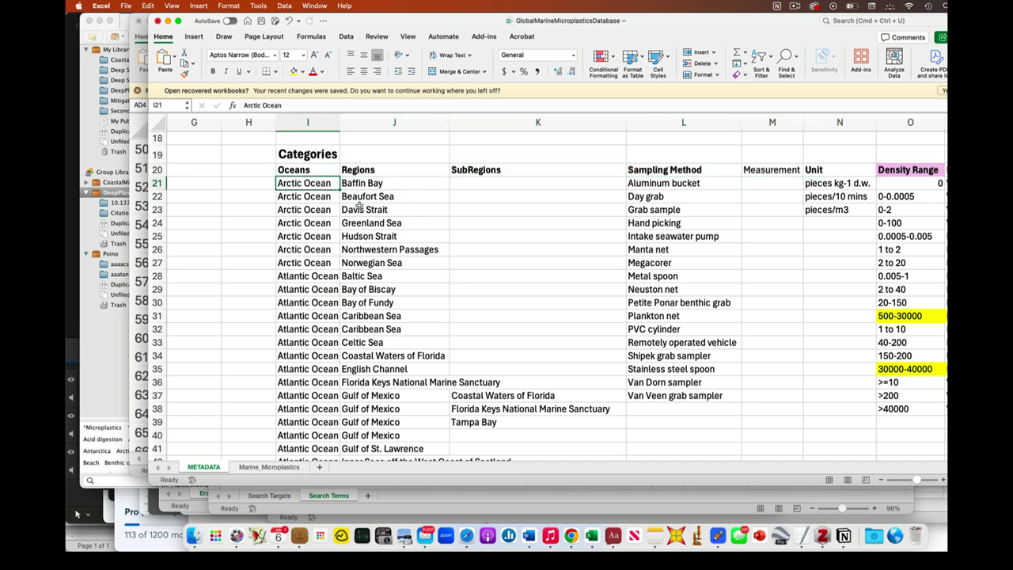
left_click(363, 209)
left_click(322, 213)
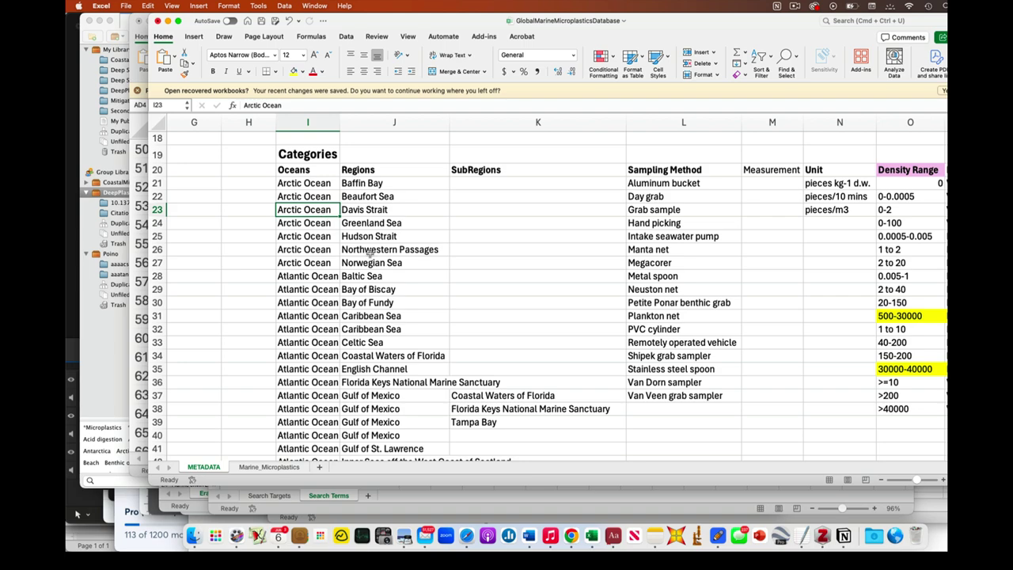
left_click(377, 290)
left_click(380, 304)
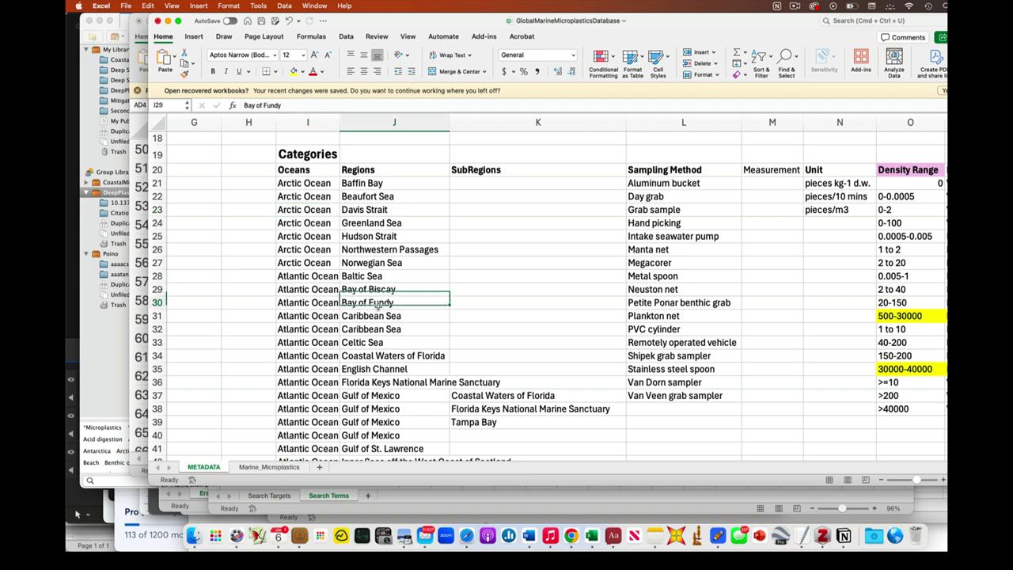
left_click(326, 305)
scroll(392, 314, "down", 10)
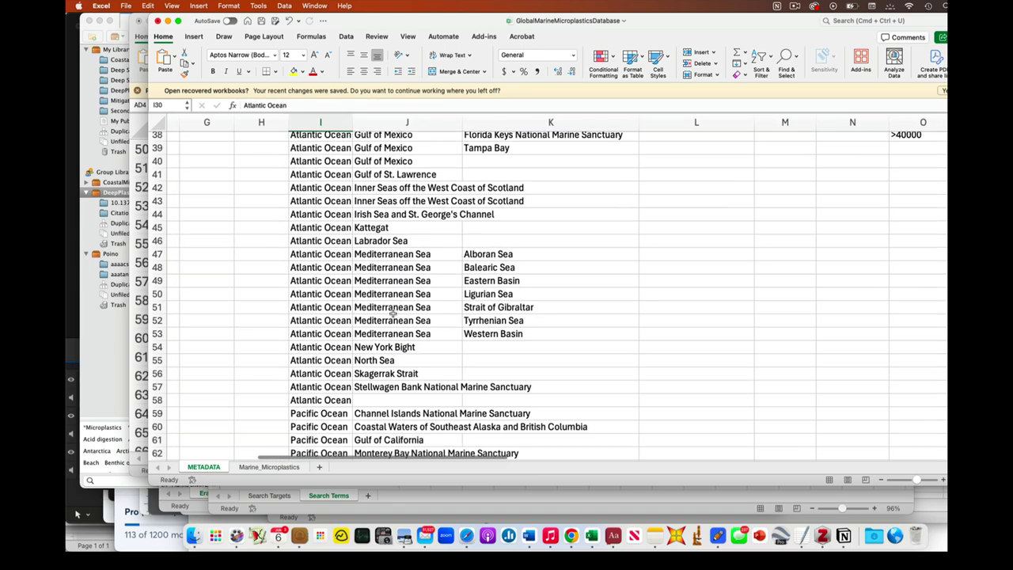
scroll(392, 315, "down", 5)
scroll(391, 314, "left", 1)
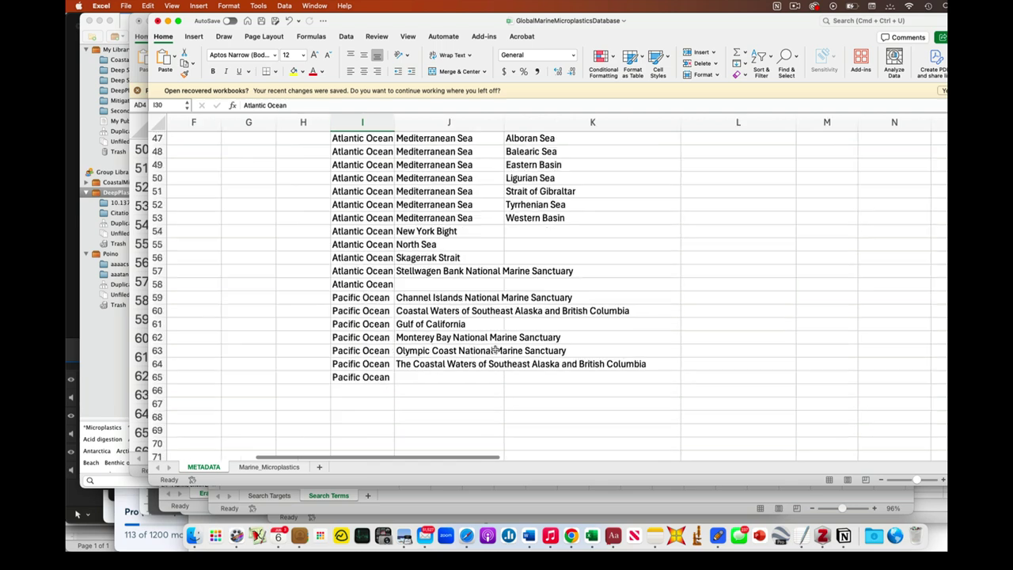
- Select all Oceans, Regions and SubRegions entries in the Categories list, from row 21 to row 65
left_click(543, 377)
scroll(543, 376, "up", 15)
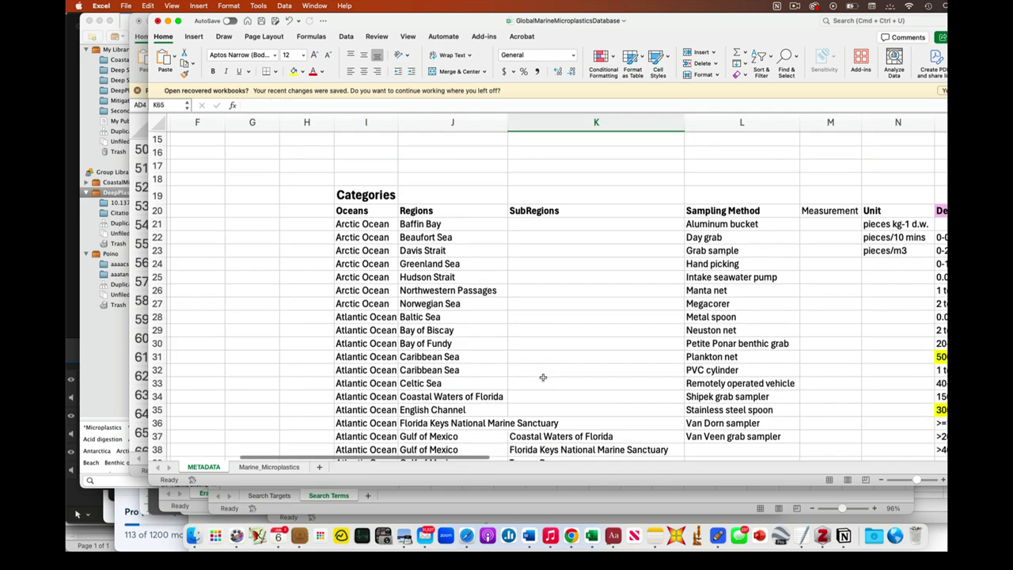
scroll(544, 377, "up", 8)
scroll(543, 377, "left", 1)
left_click(425, 330, "shift")
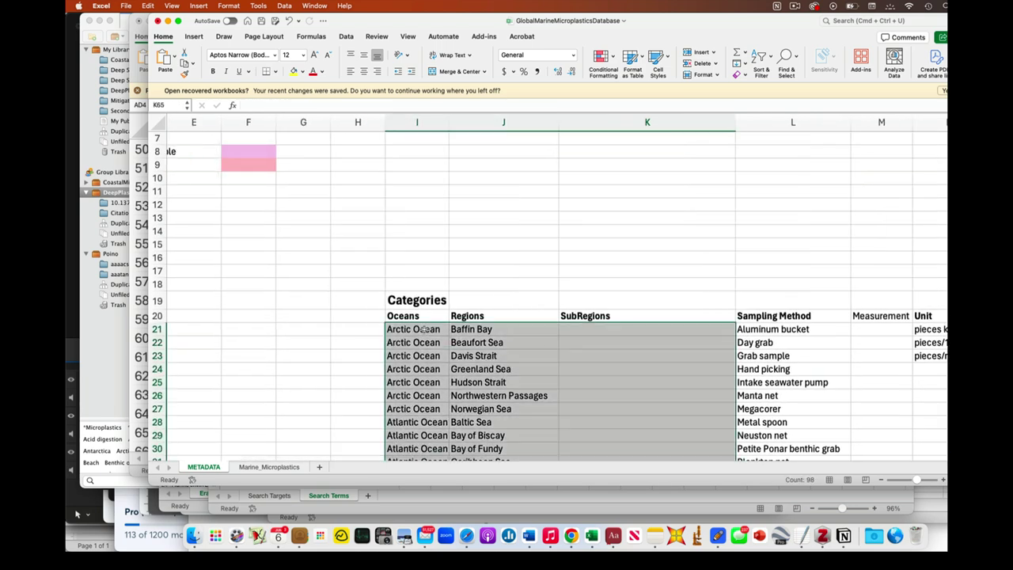
- Read through the selected ocean and region entries and return to the Sampling Method, Unit and Density headings in row 20
scroll(426, 330, "down", 20)
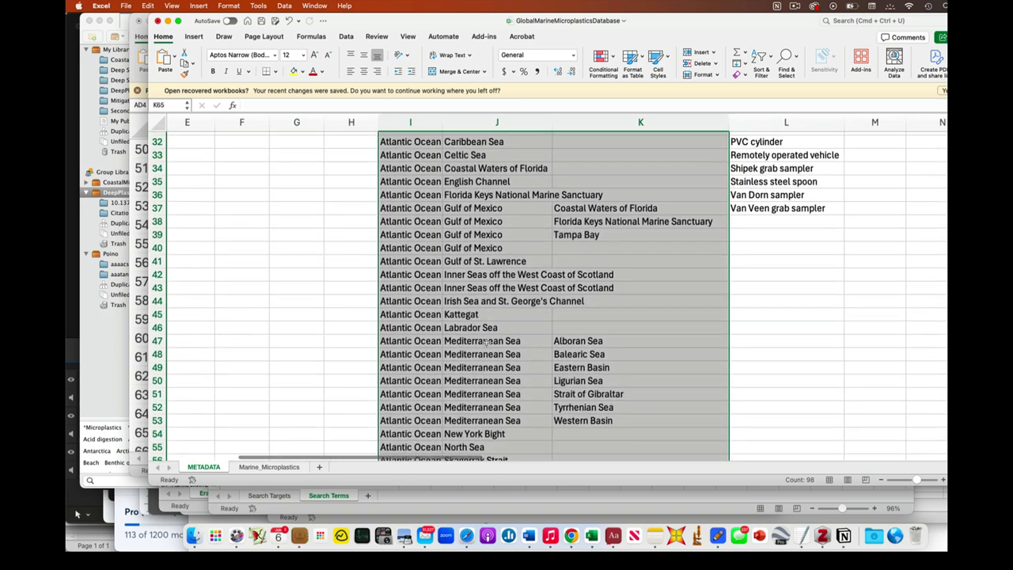
scroll(489, 349, "up", 1)
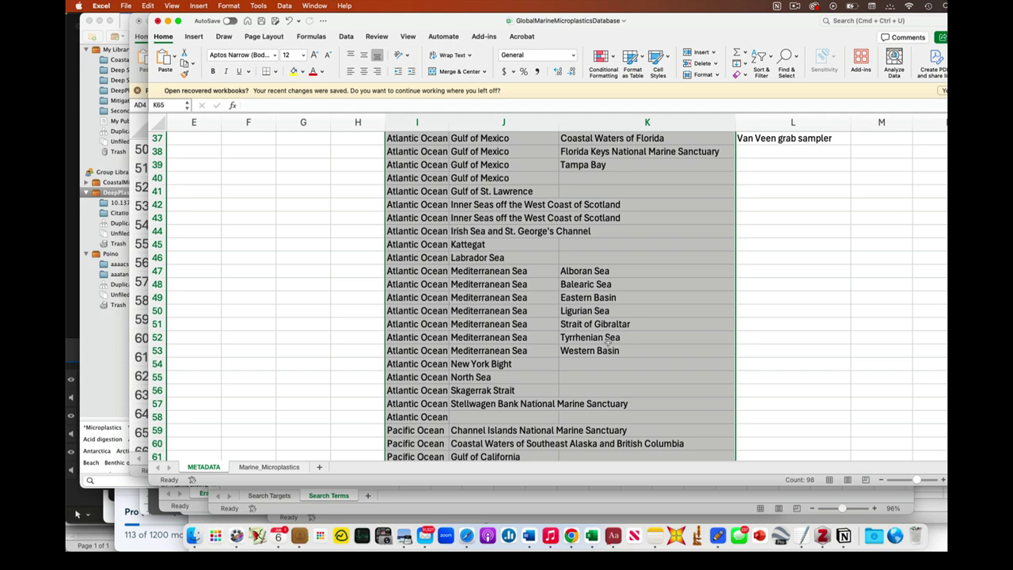
scroll(608, 340, "right", 5)
scroll(607, 341, "up", 15)
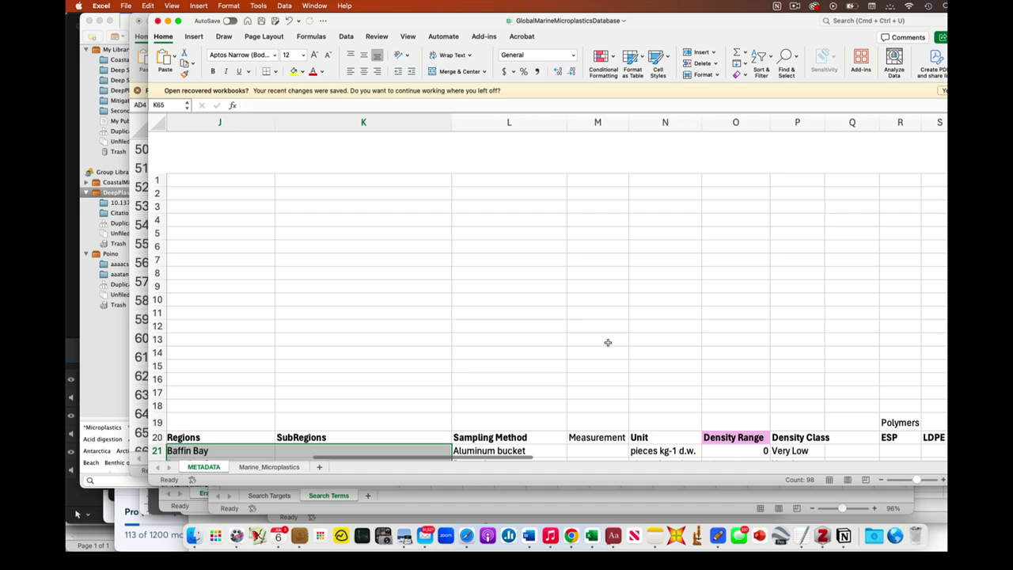
- Open the Marine_Microplastics sheet and examine the Latitude, Longitude and Date values recorded for each sample
left_click(292, 467)
scroll(507, 334, "left", 8)
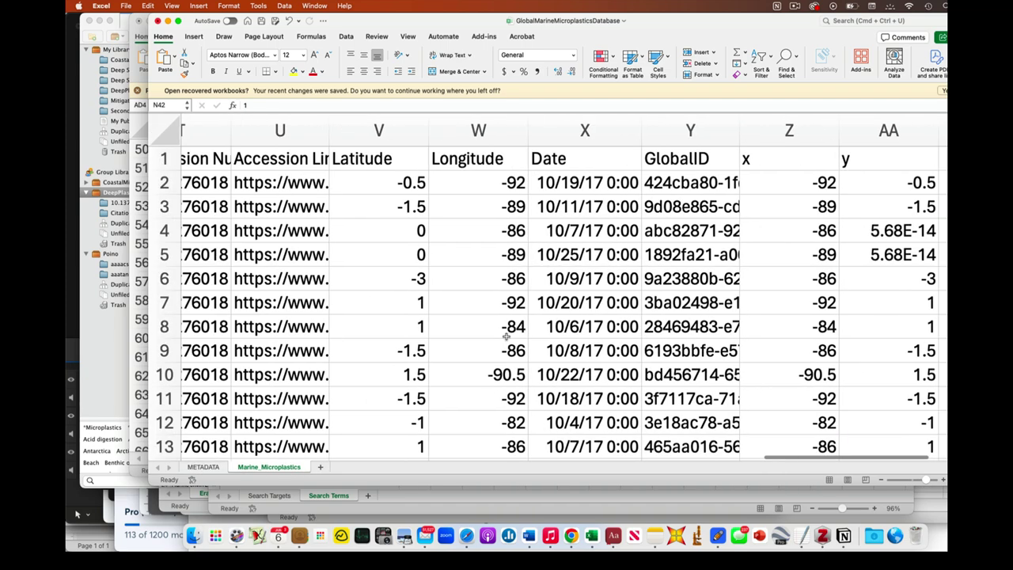
left_click(522, 230)
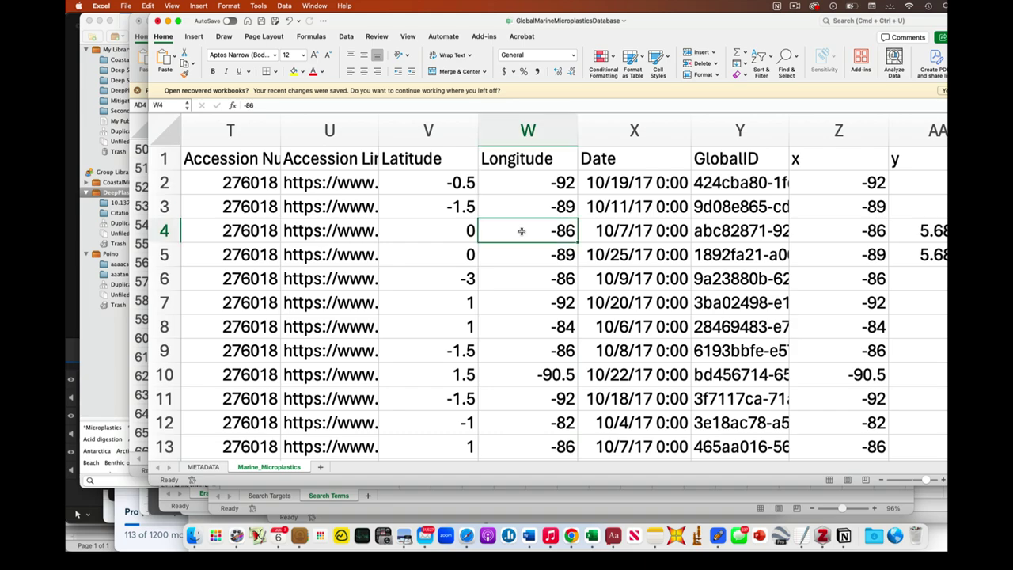
scroll(522, 231, "down", 20)
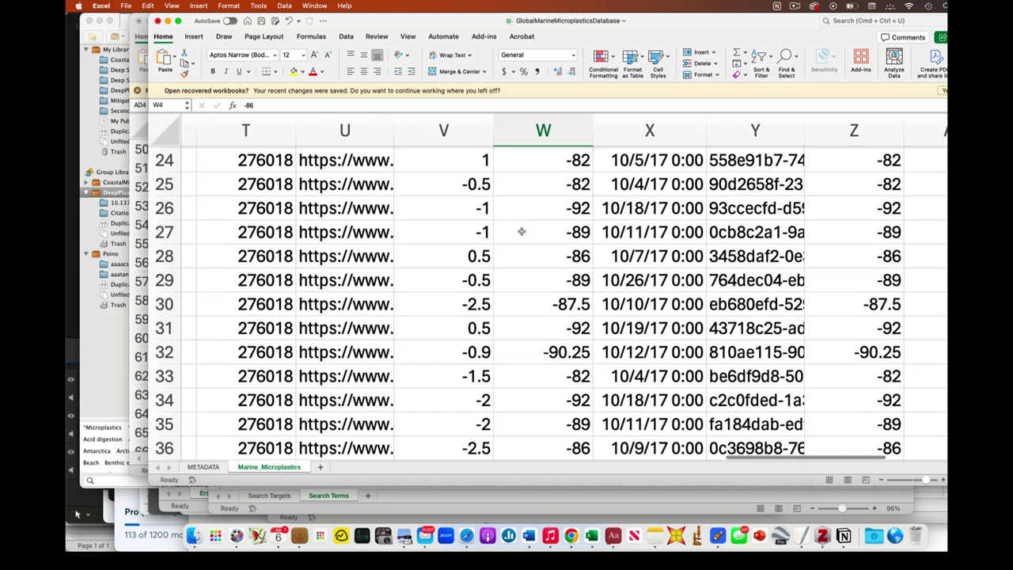
scroll(522, 231, "down", 20)
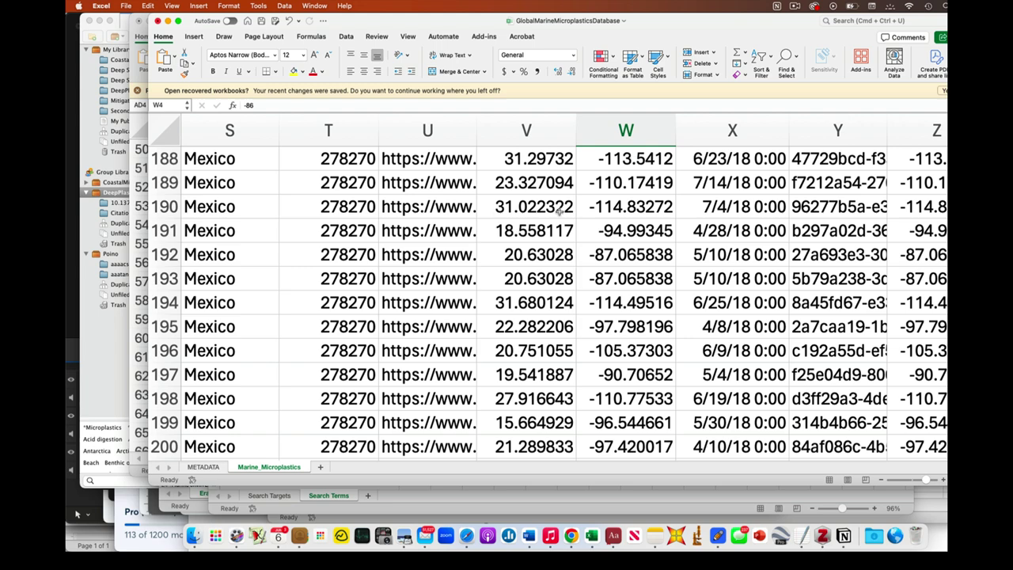
- Review how the Marine_Microplastics records fill the ocean and region columns for Beach and Water Column samples
scroll(559, 210, "left", 15)
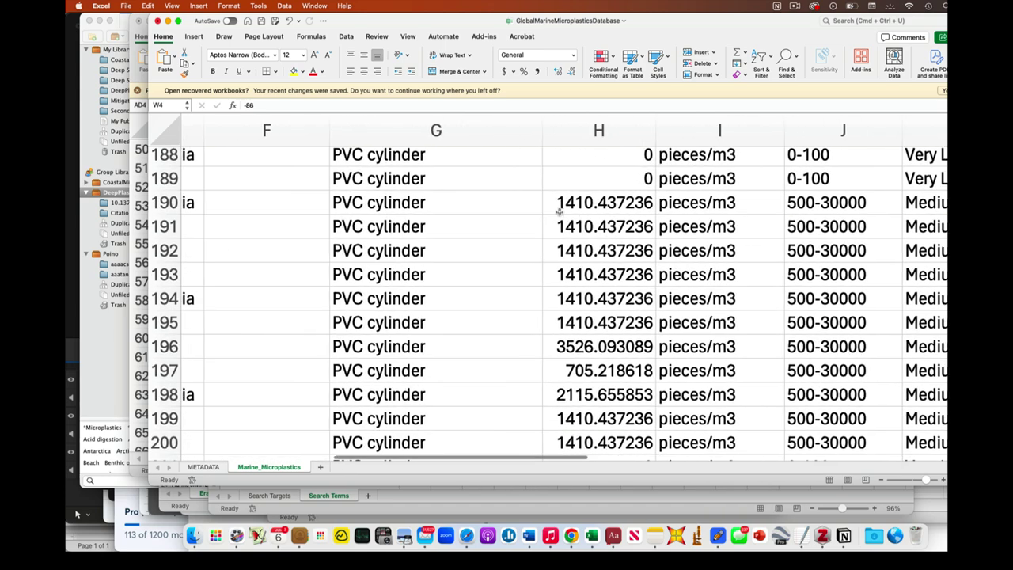
scroll(559, 210, "left", 8)
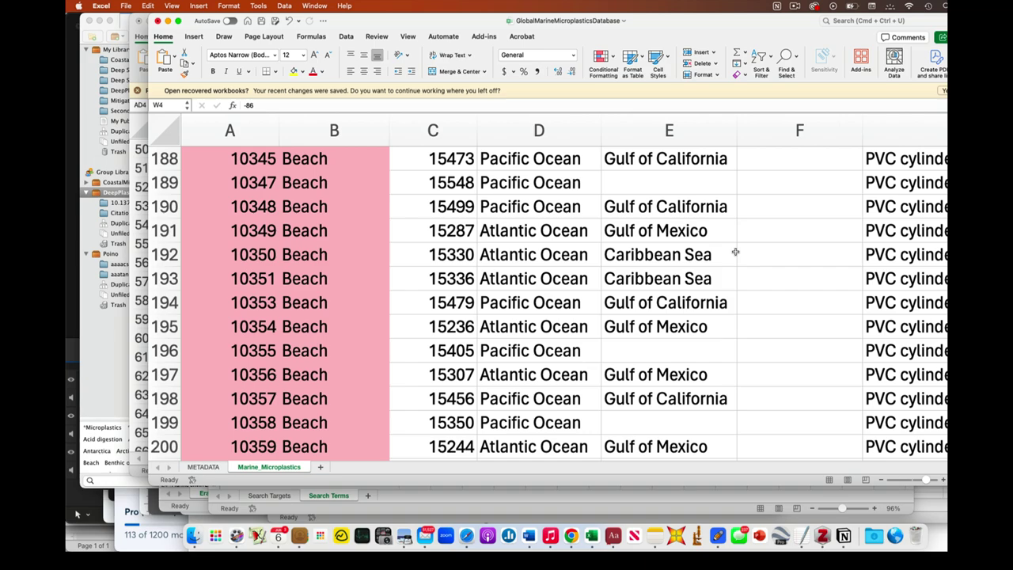
scroll(735, 252, "up", 20)
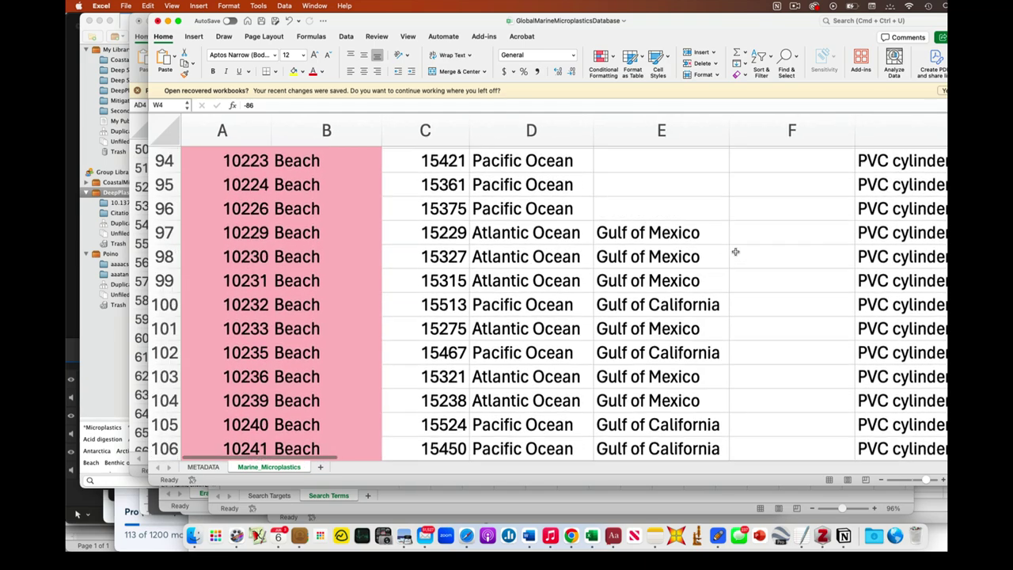
scroll(735, 252, "up", 20)
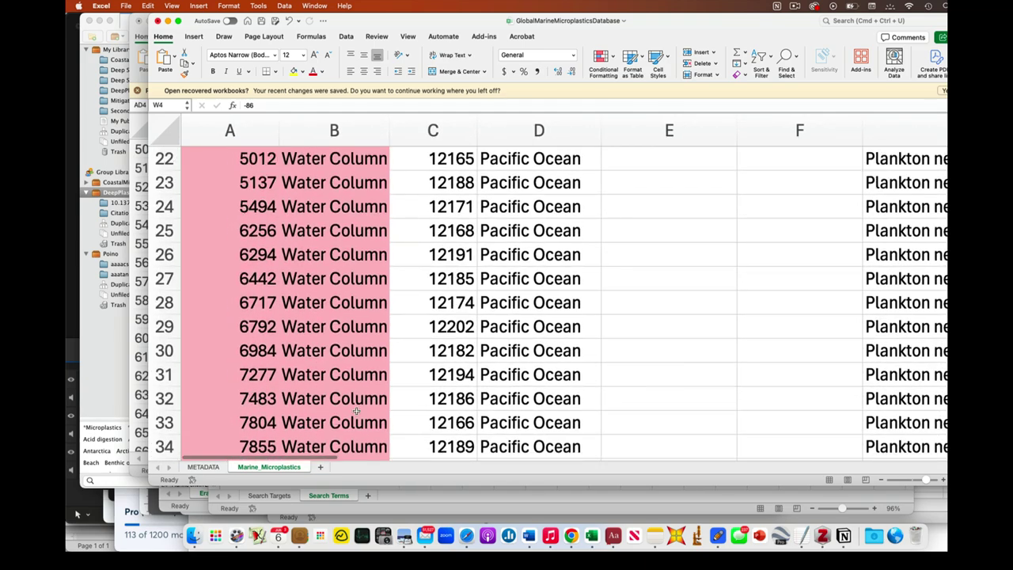
- Return to the METADATA sheet and examine the Unit, Density Range and Density Class lists beside the Polymers headings
left_click(204, 467)
scroll(357, 418, "right", 10)
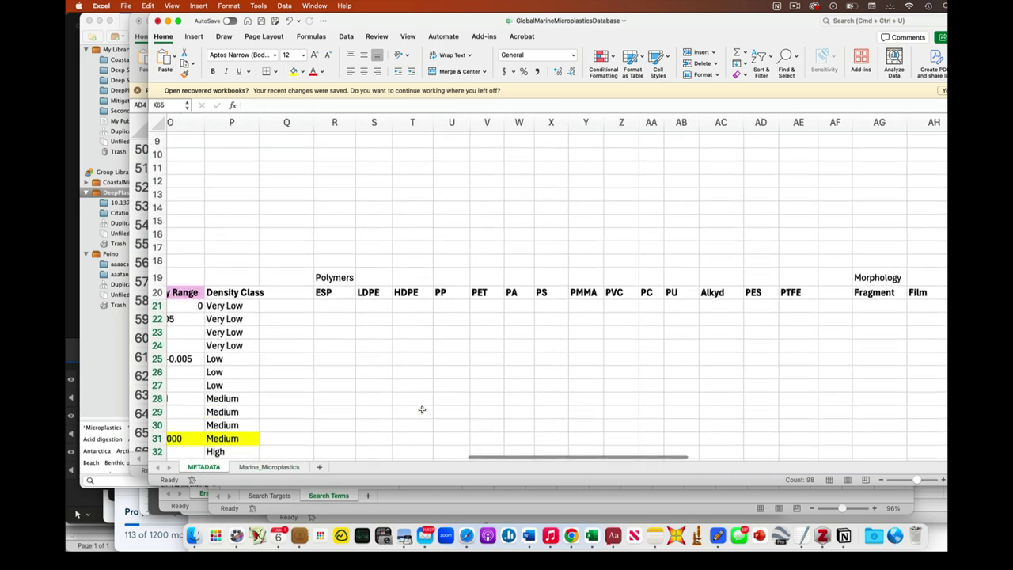
scroll(422, 410, "down", 2)
scroll(422, 409, "left", 3)
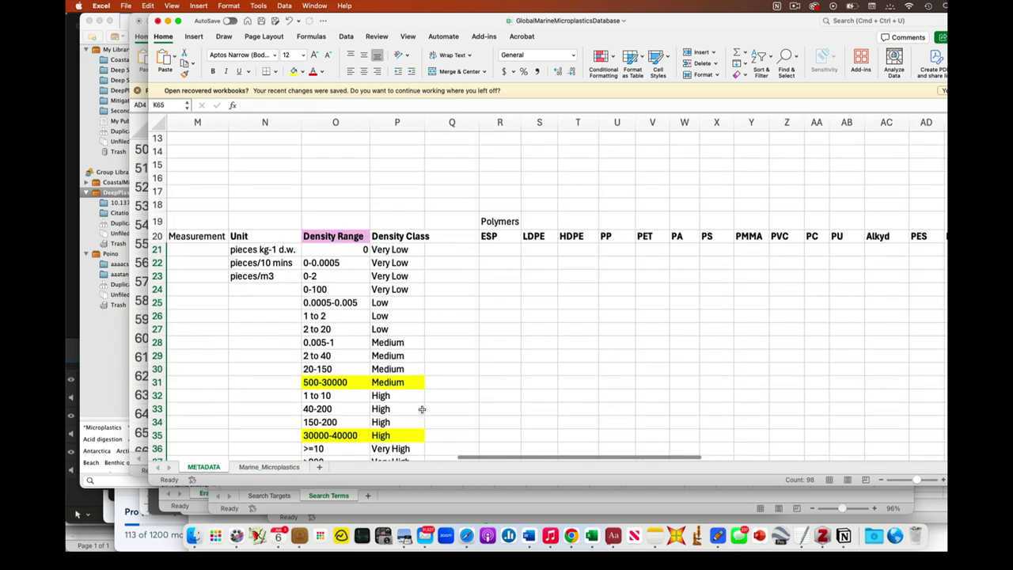
scroll(512, 361, "down", 1)
scroll(512, 360, "right", 3)
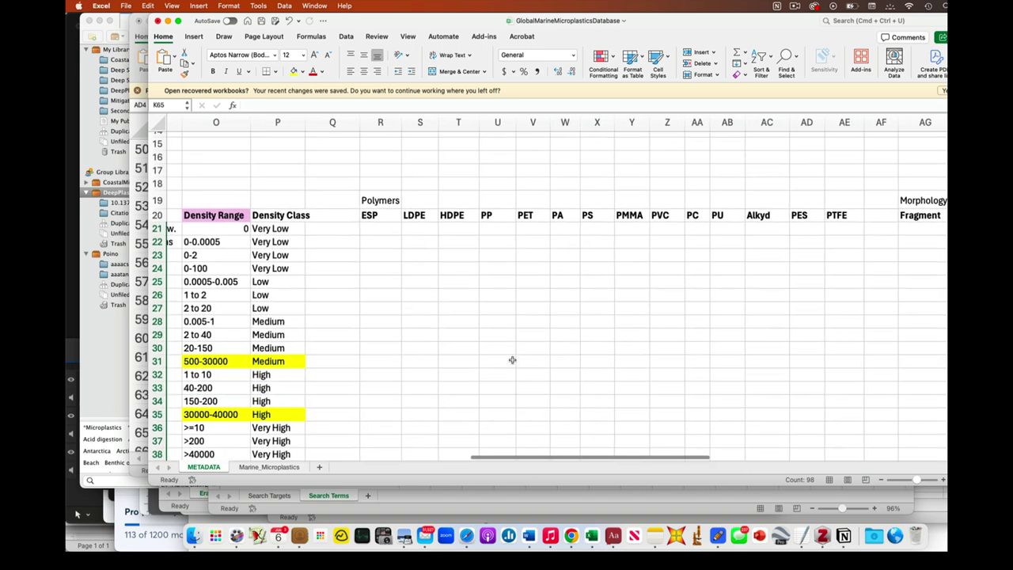
scroll(512, 360, "left", 2)
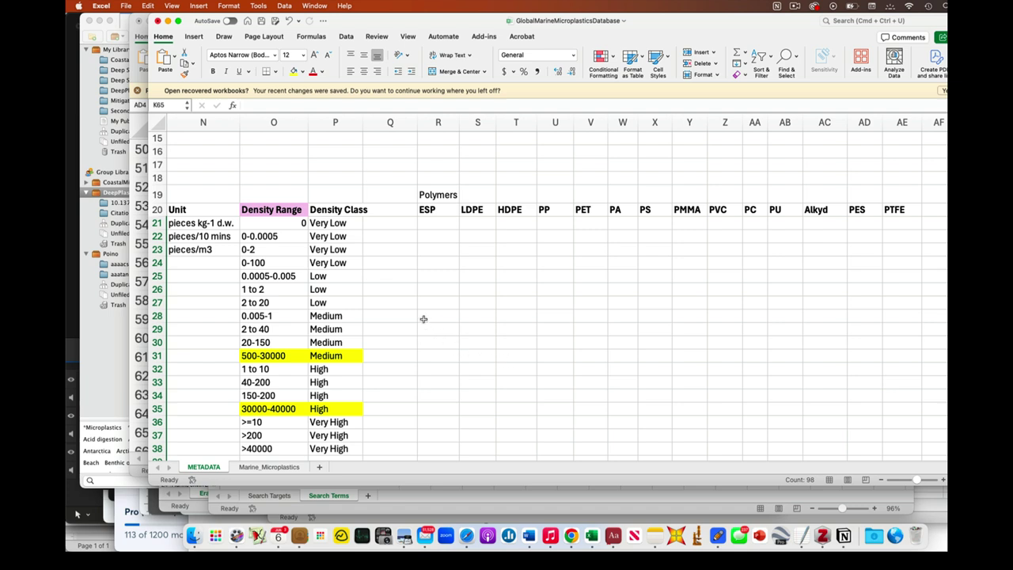
- Select the ESP heading under Polymers and view the plastic class reference table above the Morphology headings
left_click(437, 211)
scroll(441, 210, "up", 5)
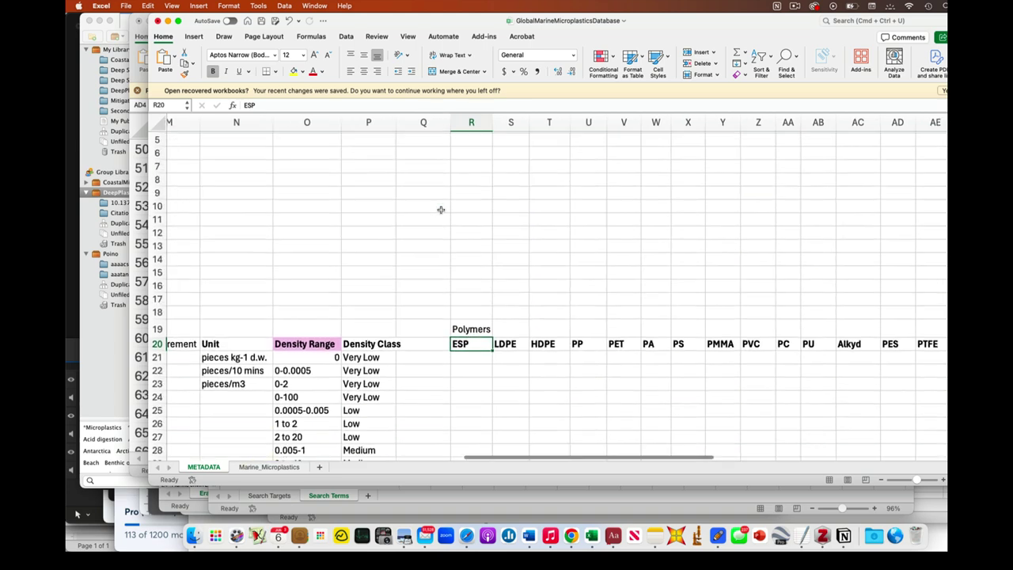
scroll(441, 210, "right", 3)
scroll(441, 210, "right", 10)
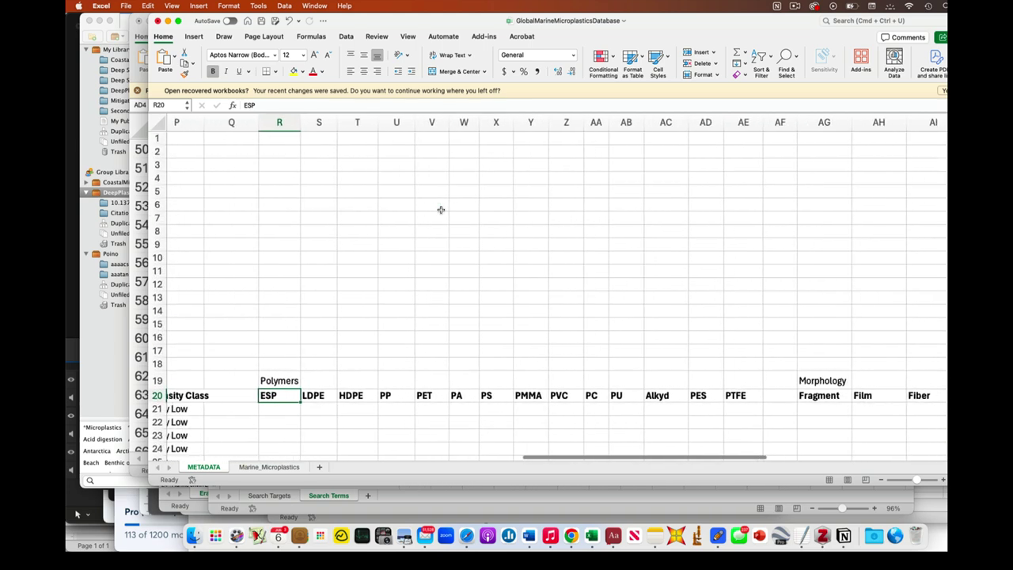
scroll(441, 208, "right", 1)
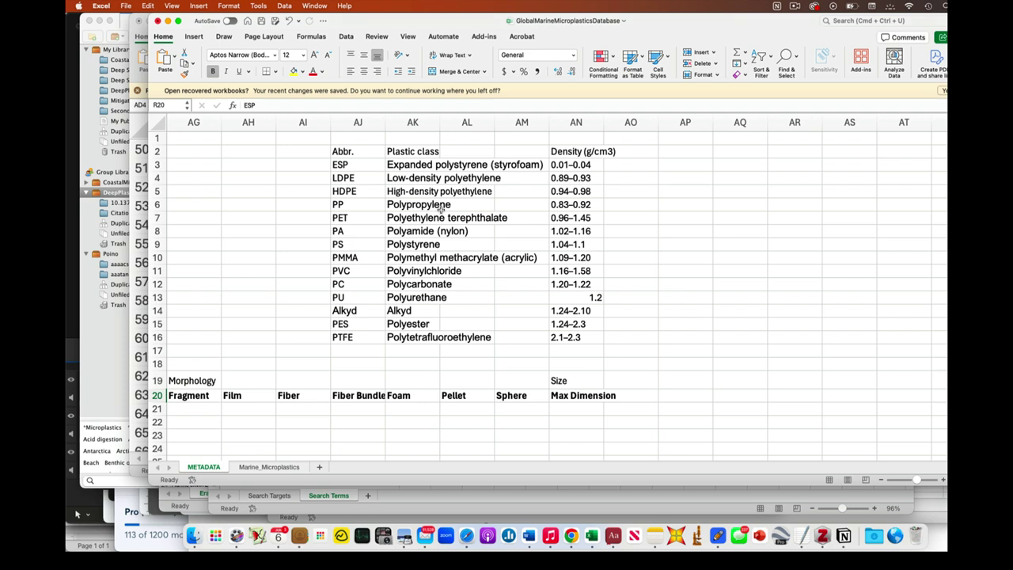
- Highlight the polymer names in AK3:AK16 and the abbreviations in AJ3:AJ16 of the plastic class table
left_click_drag(342, 166, 491, 338)
left_click(310, 191)
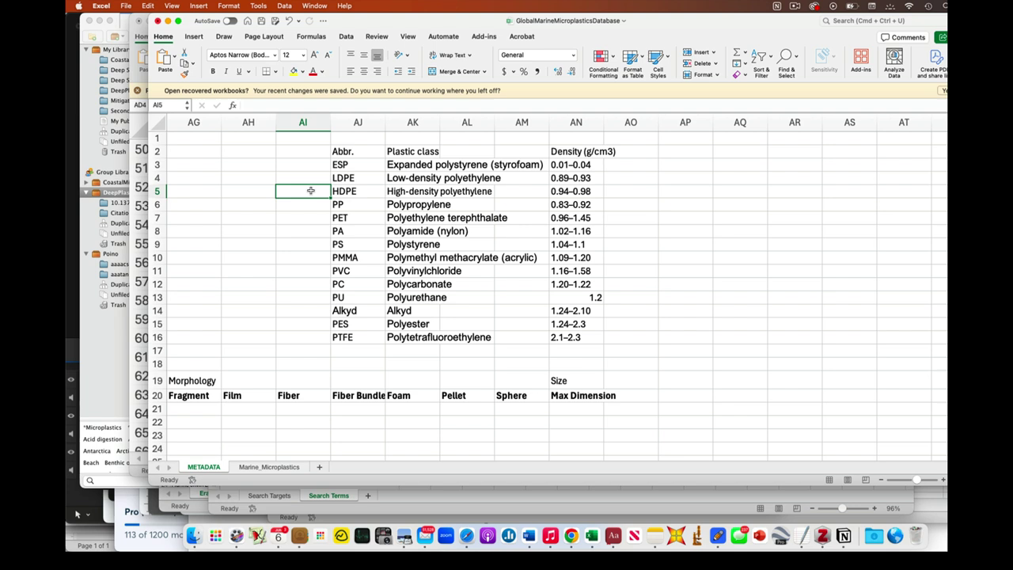
left_click_drag(408, 167, 432, 342)
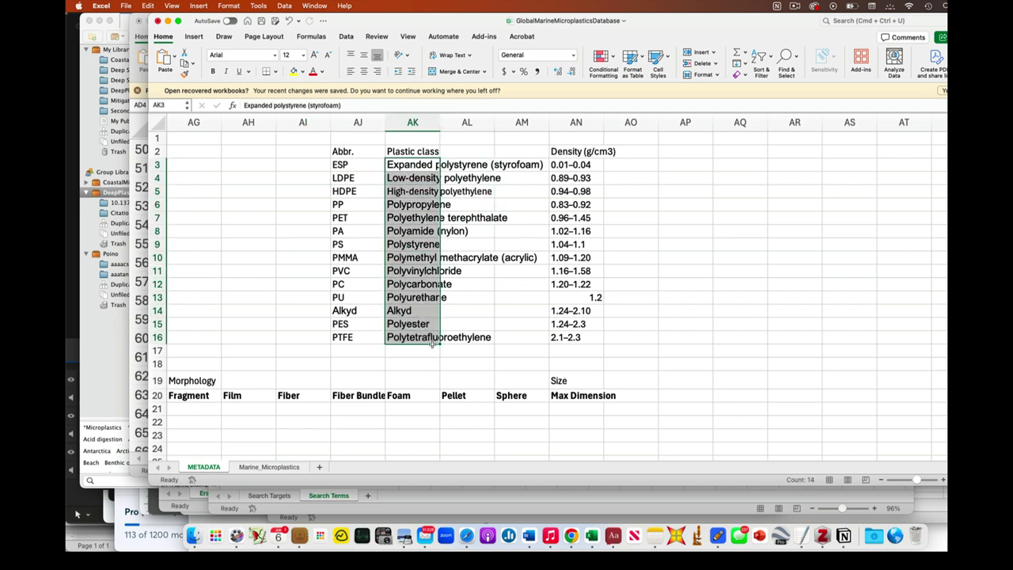
left_click(446, 361)
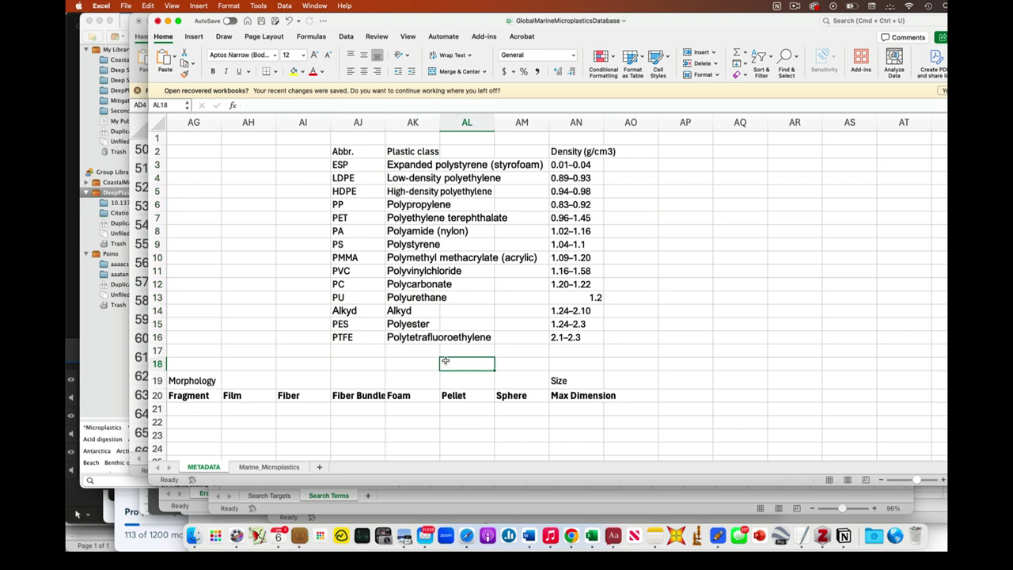
left_click(360, 341)
left_click_drag(366, 300, 365, 162)
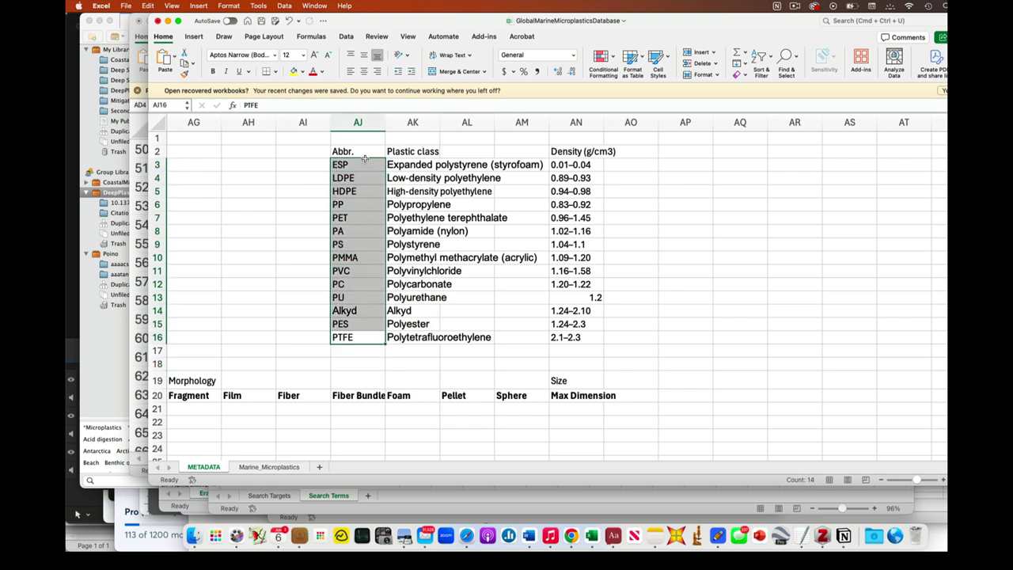
left_click(319, 162)
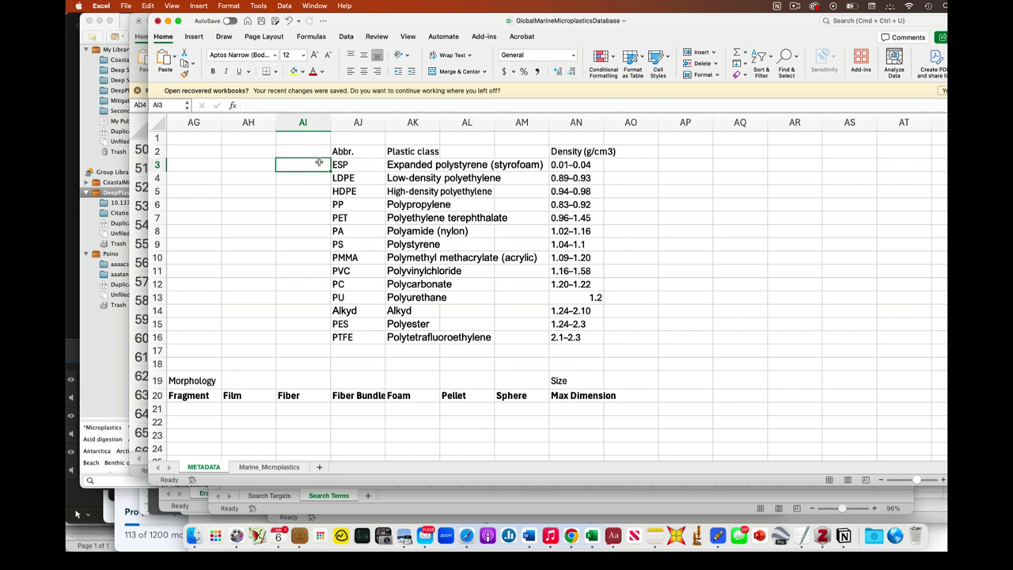
- Select the Low-density polyethylene entry, and reselect the plastic class names from Expanded polystyrene to Polytetrafluoroethylene
left_click(392, 180)
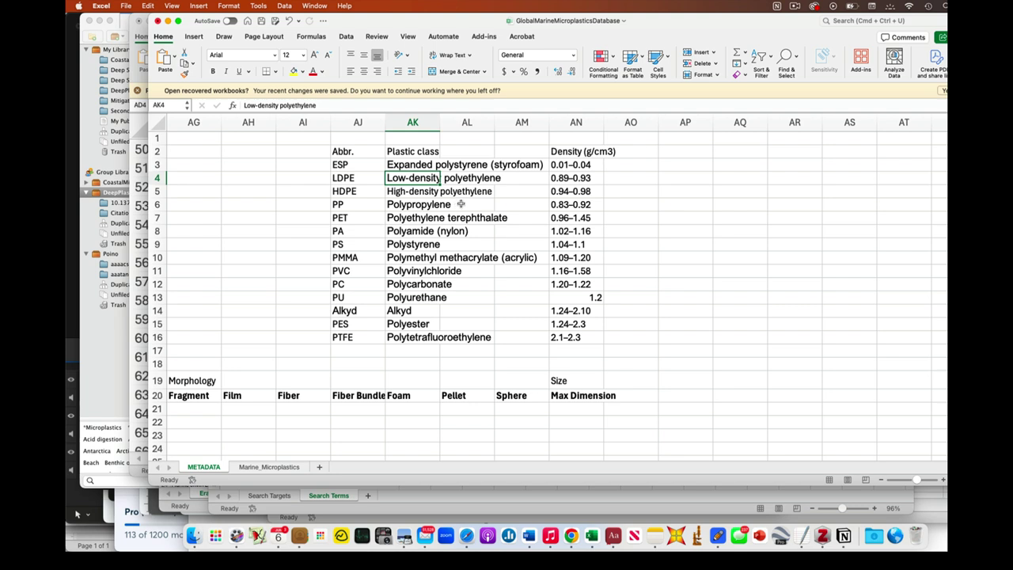
left_click(407, 165)
left_click_drag(407, 164, 398, 334)
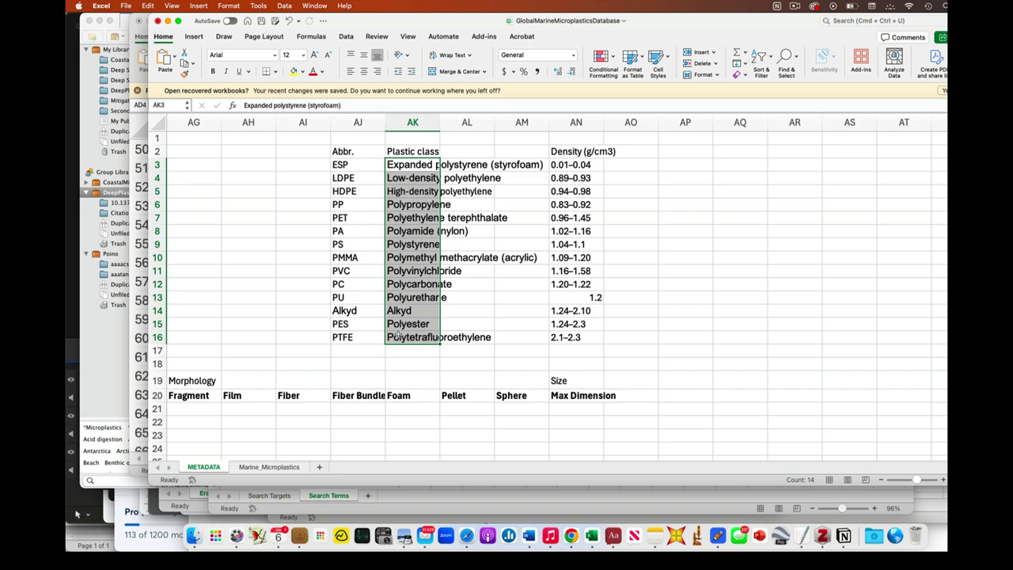
scroll(398, 334, "left", 3)
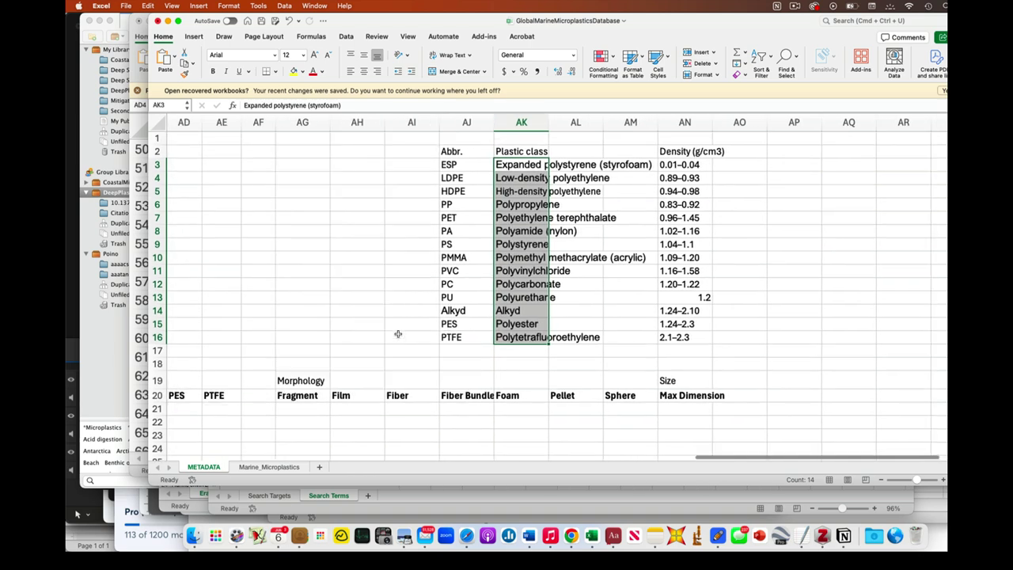
- Open the Marine_Microplastics sheet and inspect the second record's Measurement value beside the Unit and Density Range columns
left_click(275, 469)
scroll(467, 361, "up", 7)
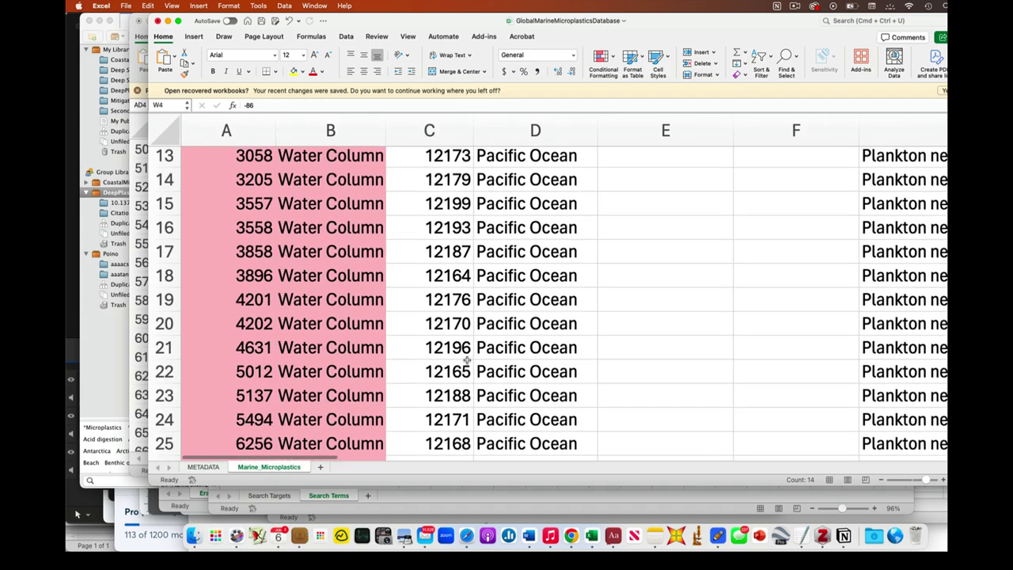
scroll(467, 361, "right", 5)
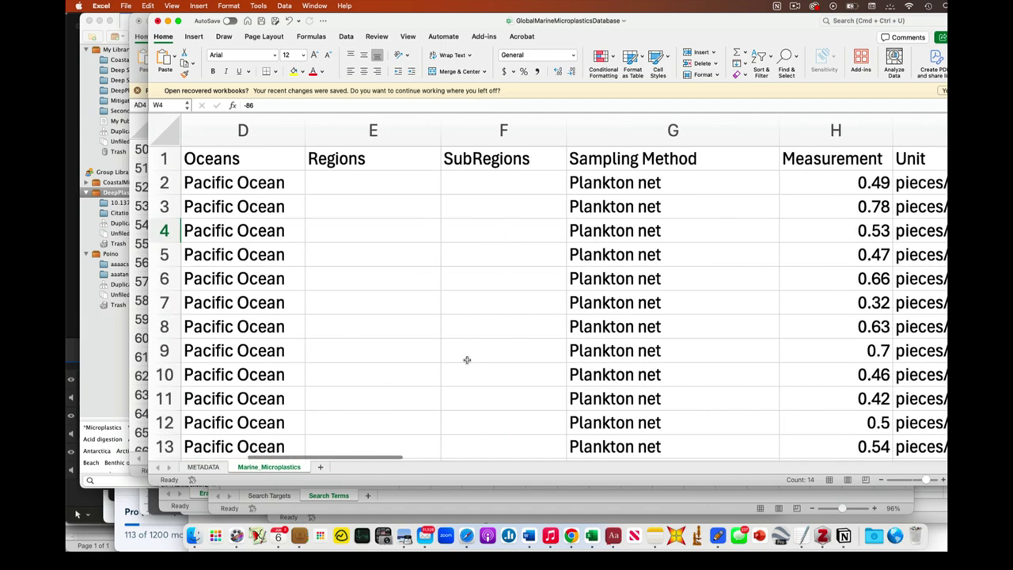
left_click(593, 209)
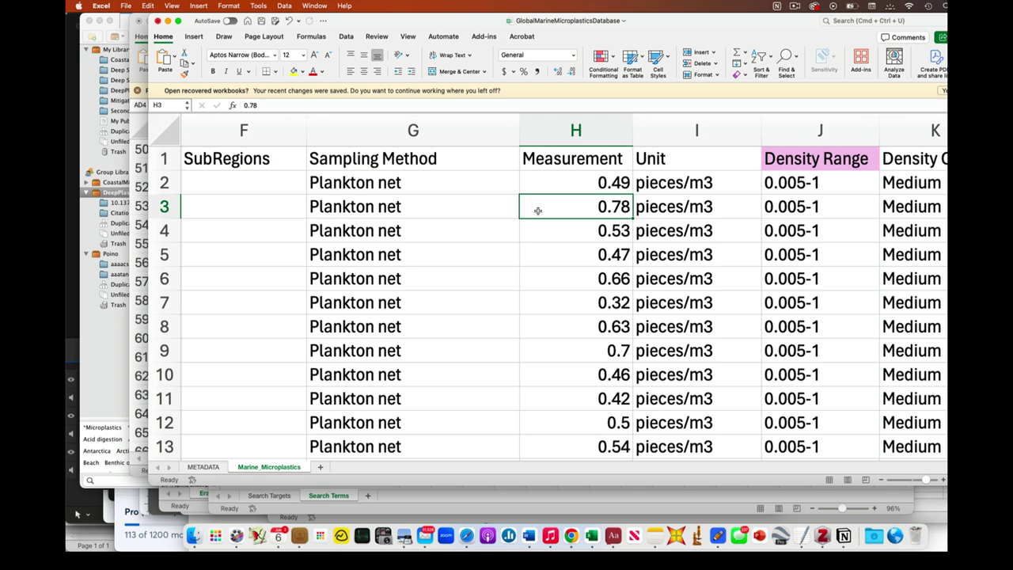
scroll(538, 210, "right", 1)
- Go back to the METADATA sheet's Polymers section and check the empty row 21 cells under ESP and PP
left_click(203, 467)
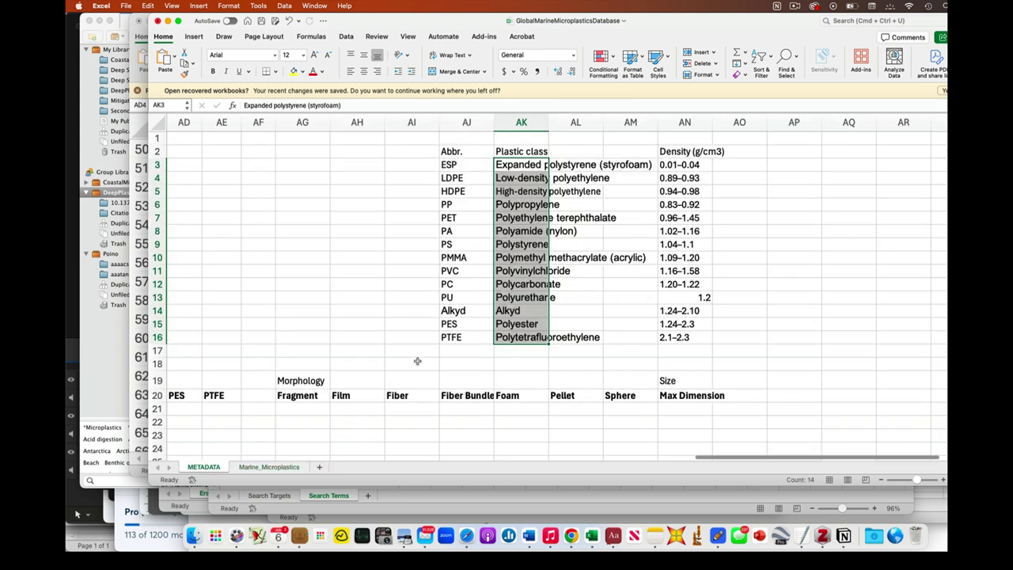
scroll(448, 358, "left", 5)
scroll(448, 358, "left", 5)
scroll(448, 358, "down", 5)
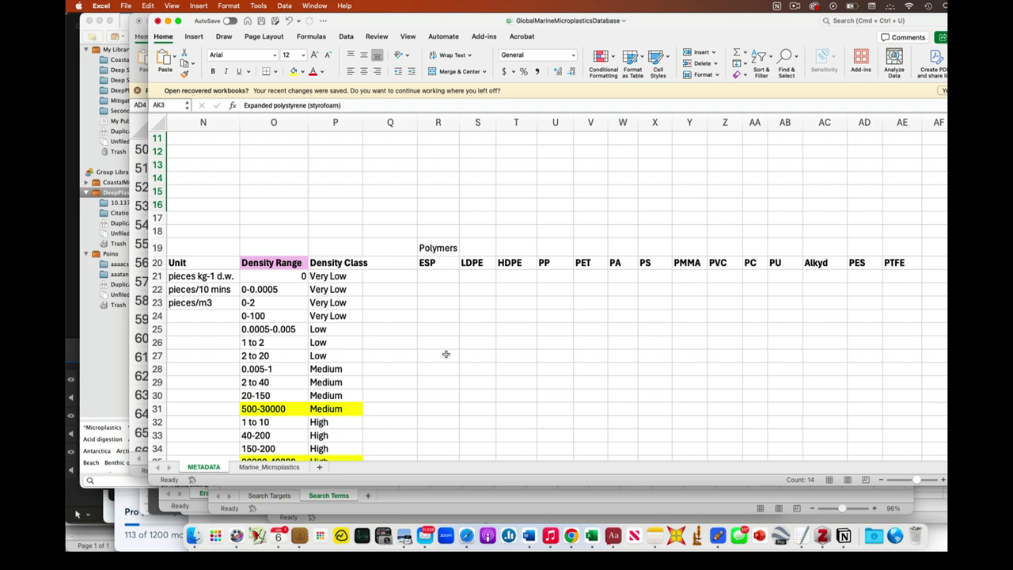
left_click(426, 278)
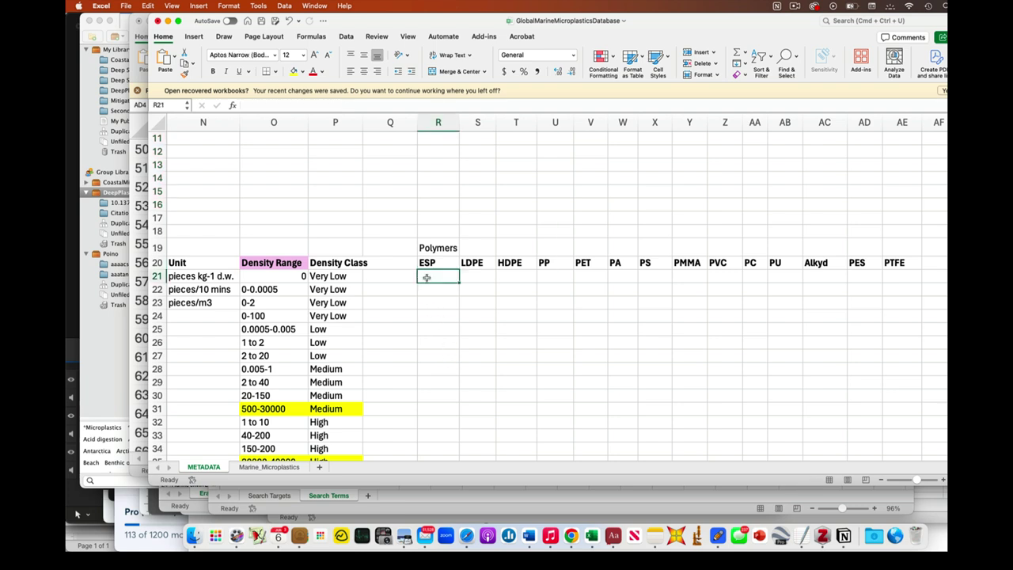
left_click(562, 274)
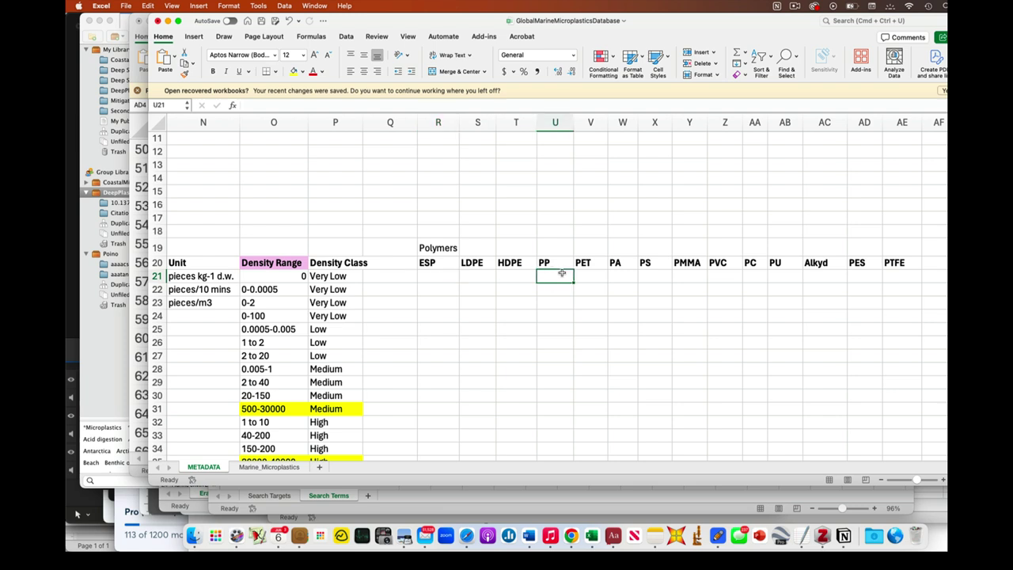
scroll(555, 277, "up", 2)
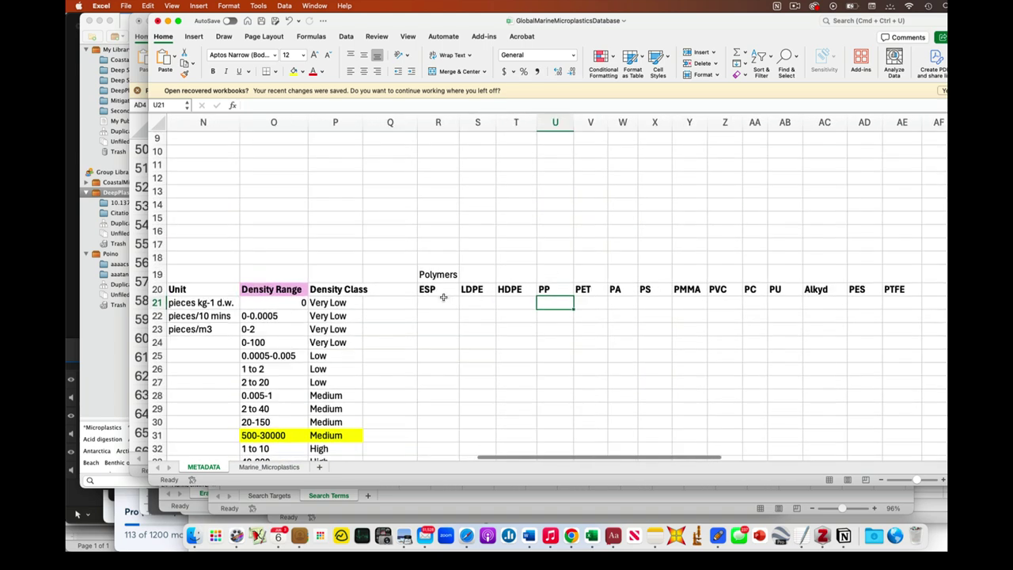
left_click(448, 302)
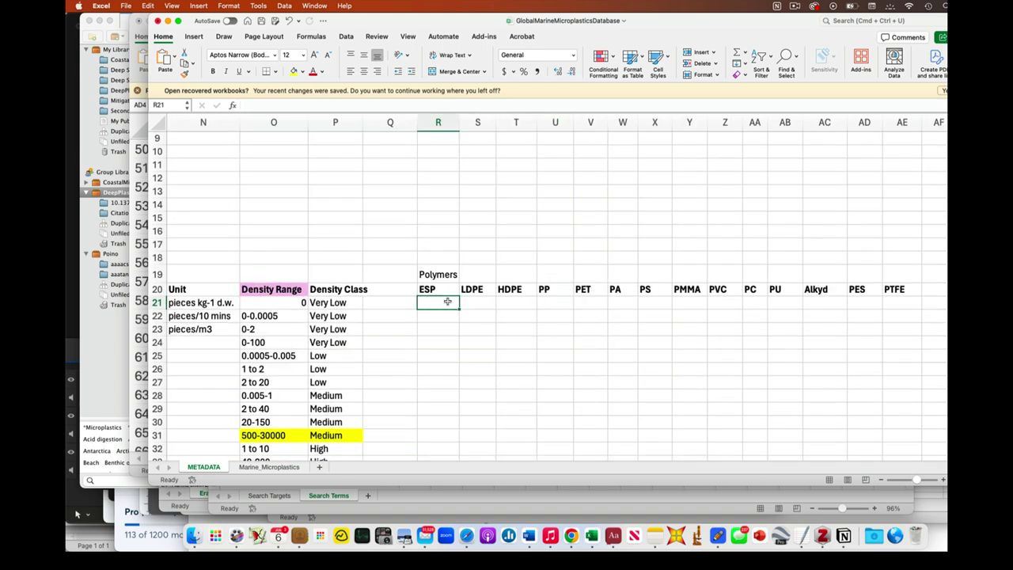
- Compare the Marine_Microplastics record columns with the Polymers and Morphology headings on the METADATA sheet
left_click(291, 468)
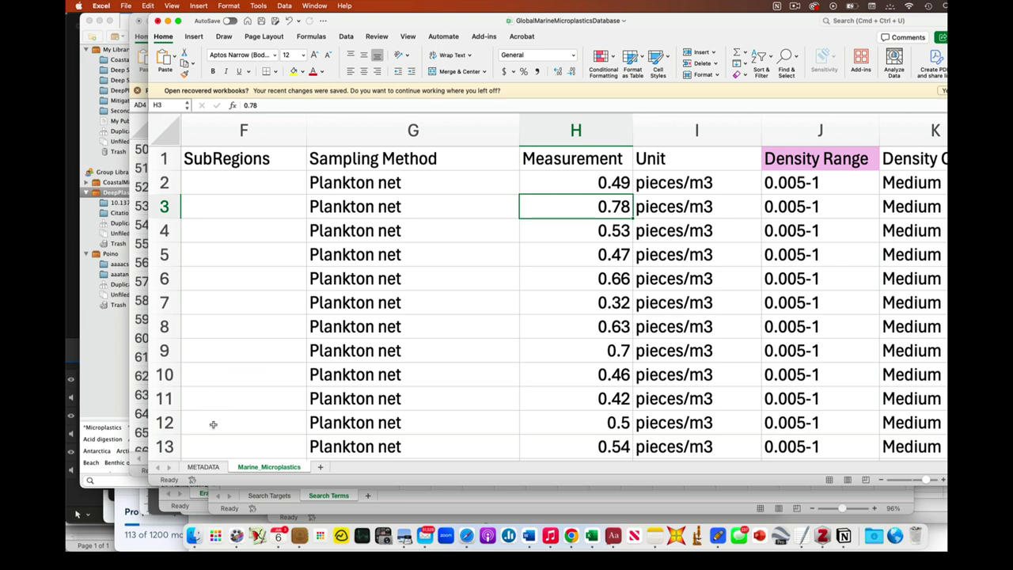
left_click(210, 467)
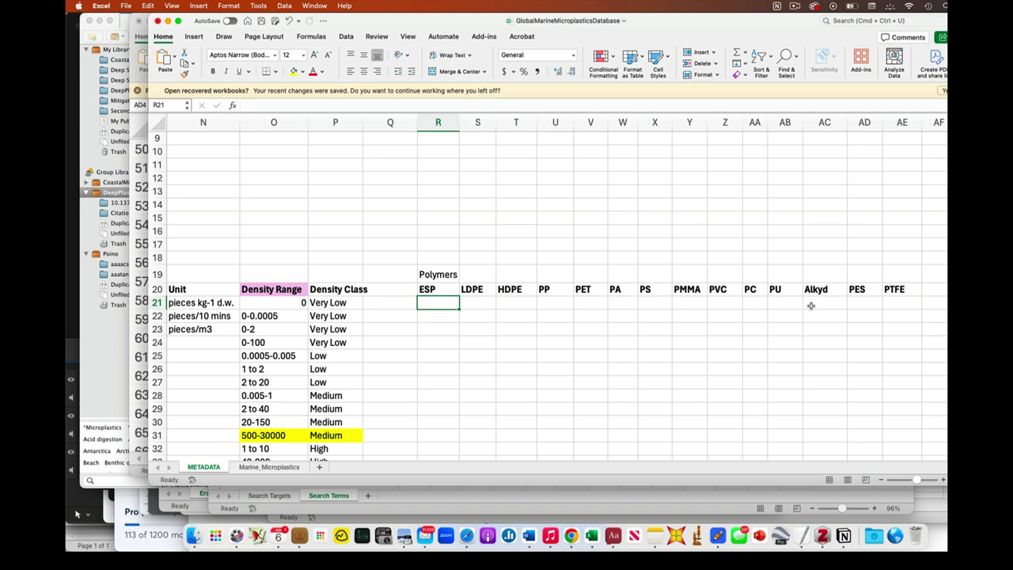
scroll(810, 306, "right", 10)
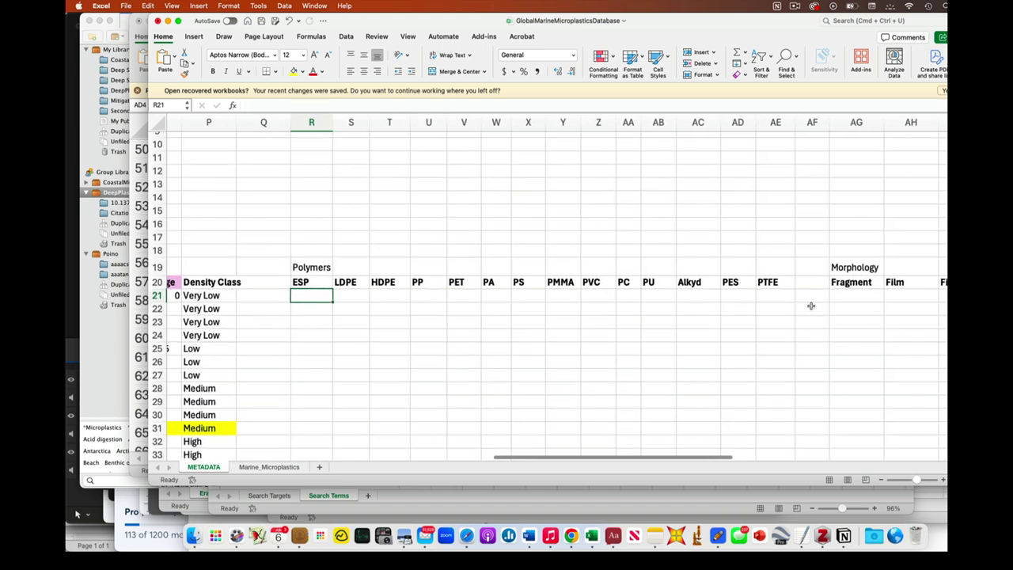
- Select the empty row 21 cells under the Morphology headings from Fragment to Sphere on the METADATA sheet
scroll(811, 305, "right", 2)
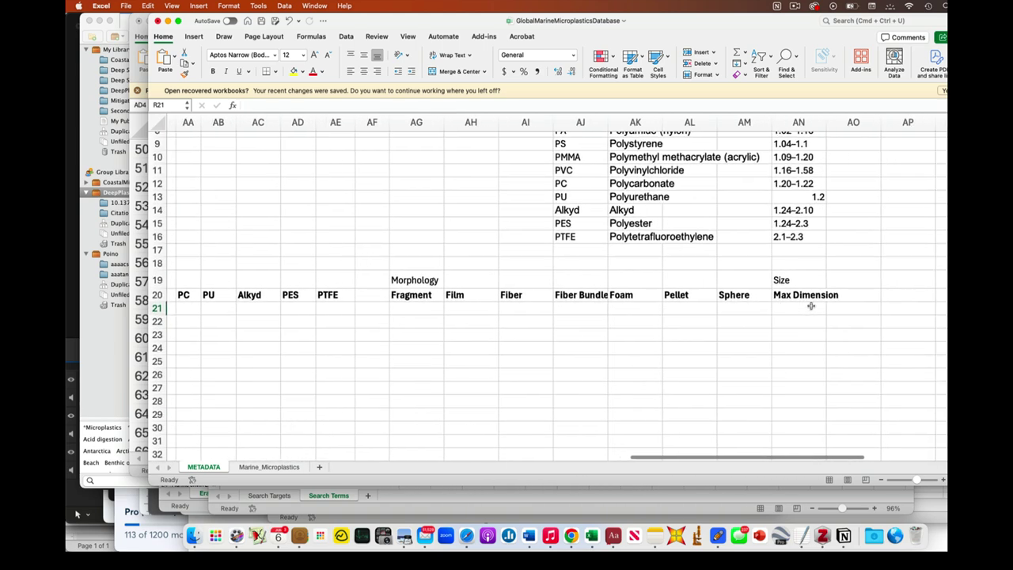
scroll(811, 305, "up", 1)
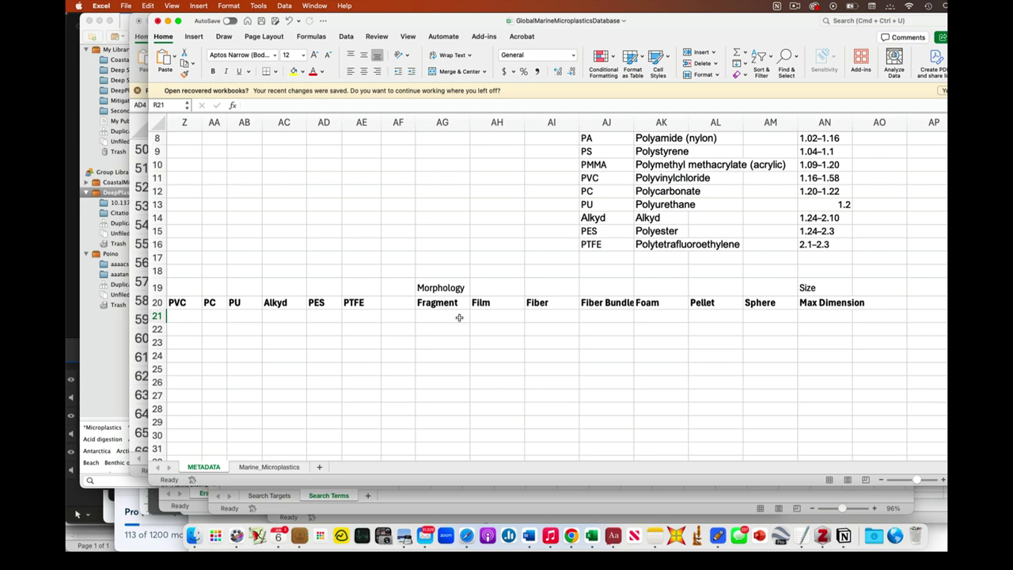
left_click_drag(459, 318, 755, 318)
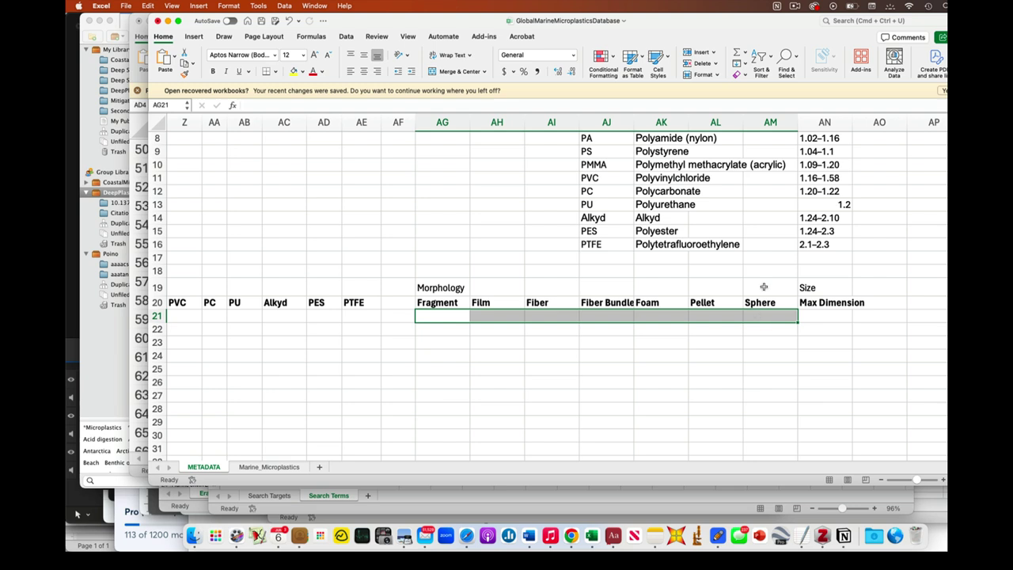
- Select the Fragment column through Fiber, and reduce the selection to only the Fragment and Fiber columns
left_click(443, 123)
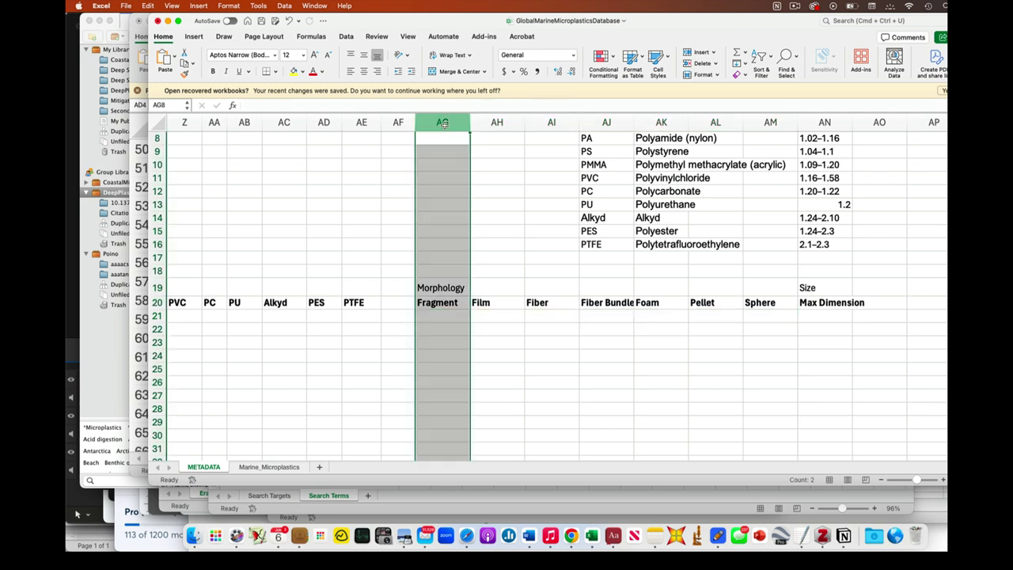
left_click(552, 122, "shift")
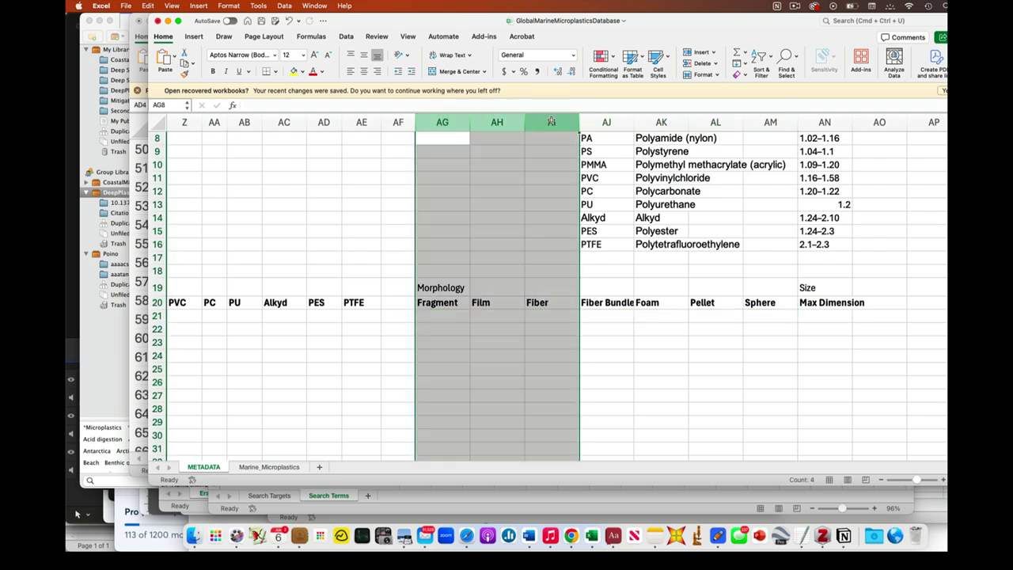
left_click(552, 122)
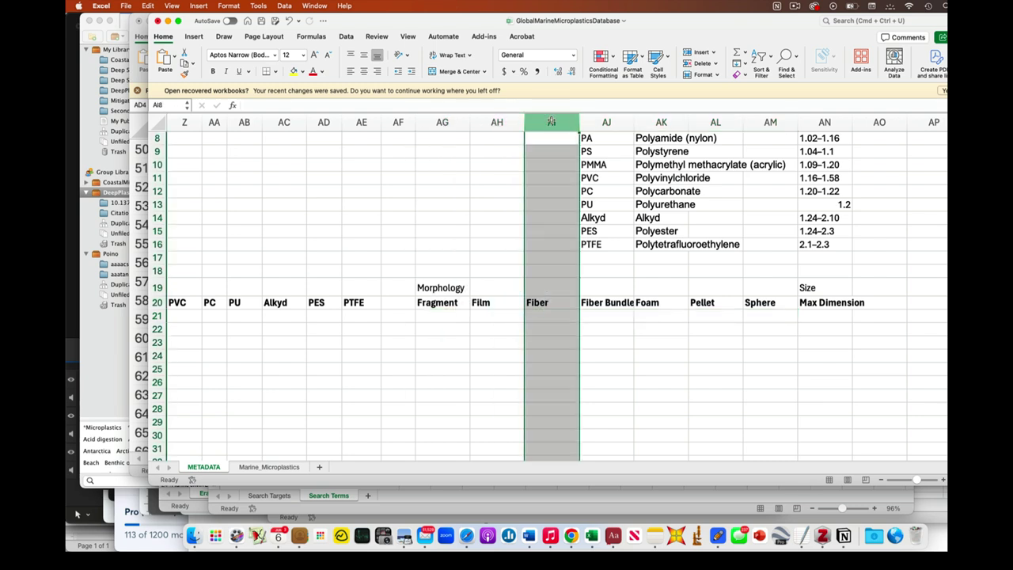
left_click(442, 122, "super")
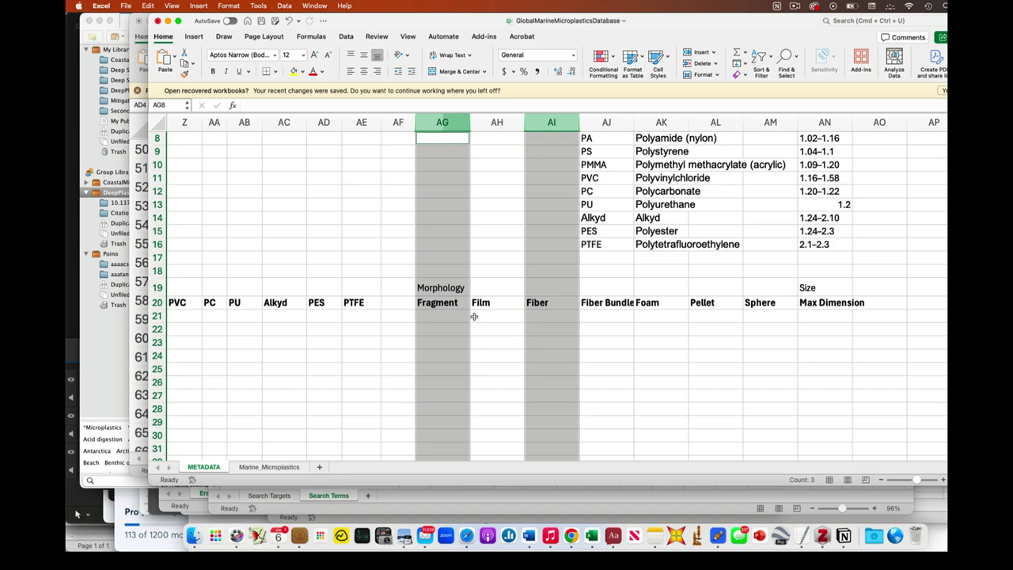
- Check the Max Dimension heading under Size and the empty cell beneath it
scroll(663, 312, "right", 6)
scroll(663, 312, "up", 2)
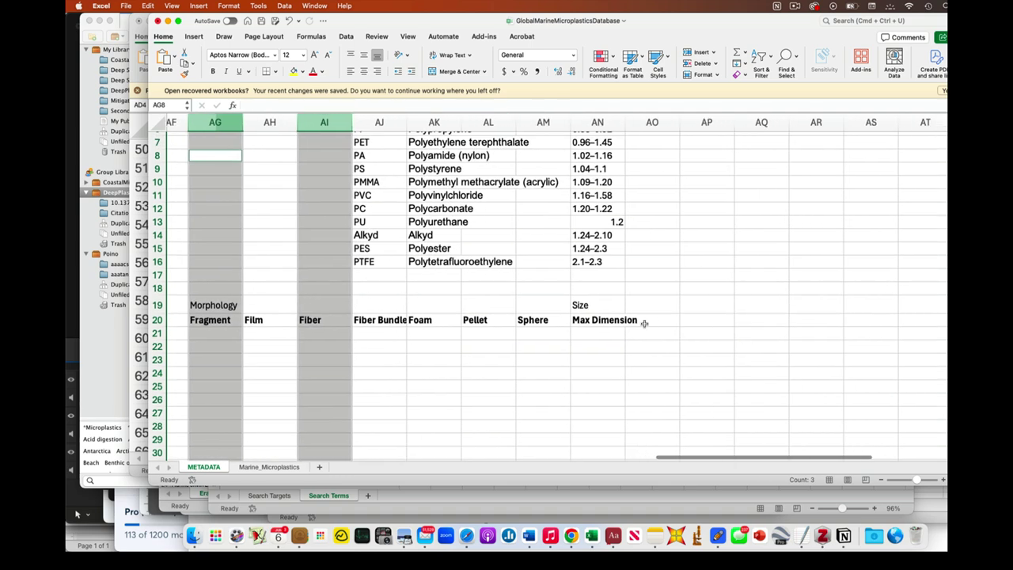
left_click(615, 328)
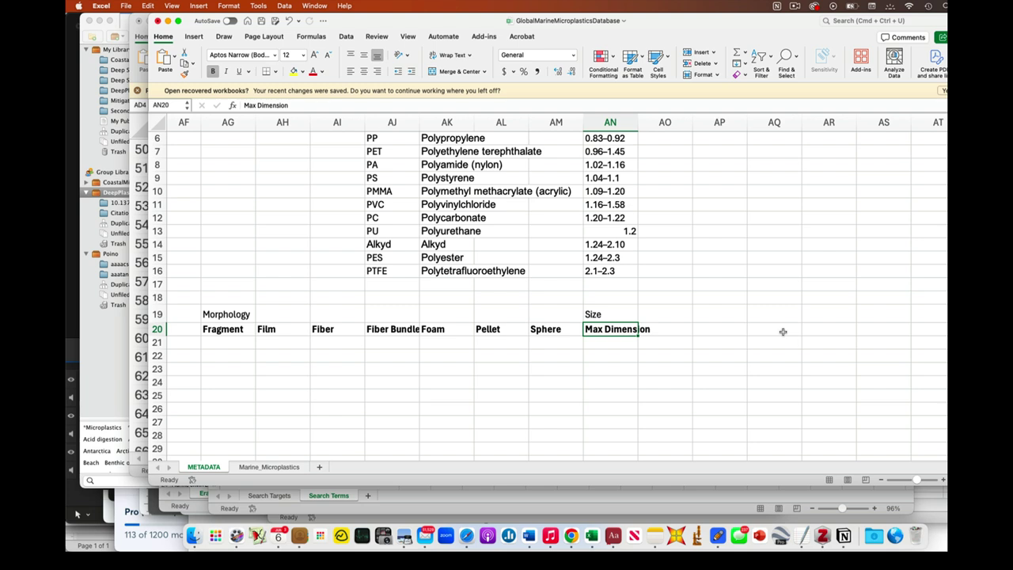
left_click(636, 342)
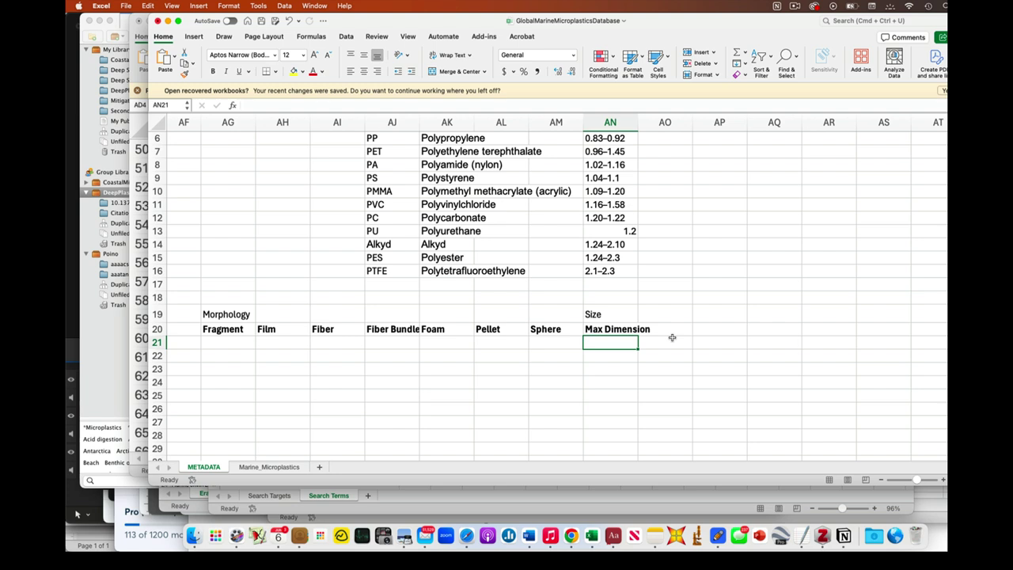
- Enter the heading Control in cell AP20, two columns after Max Dimension in the METADATA heading row
left_click(677, 328)
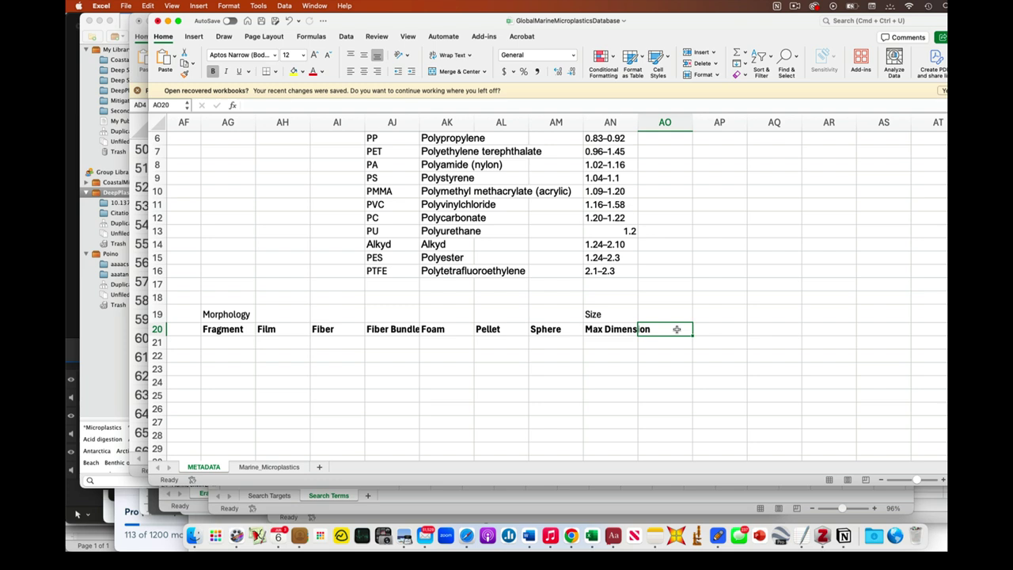
key("Right")
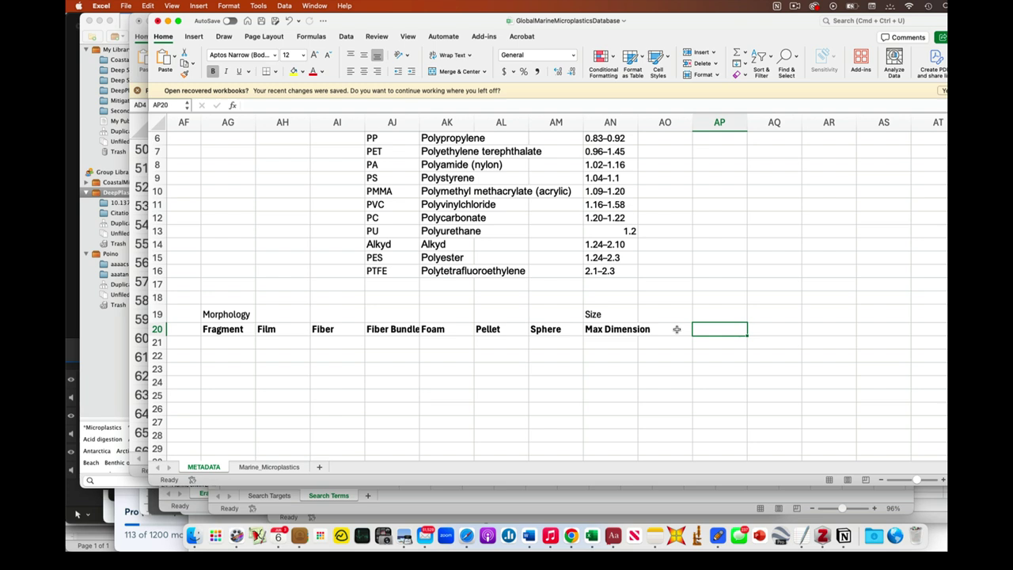
type("Control")
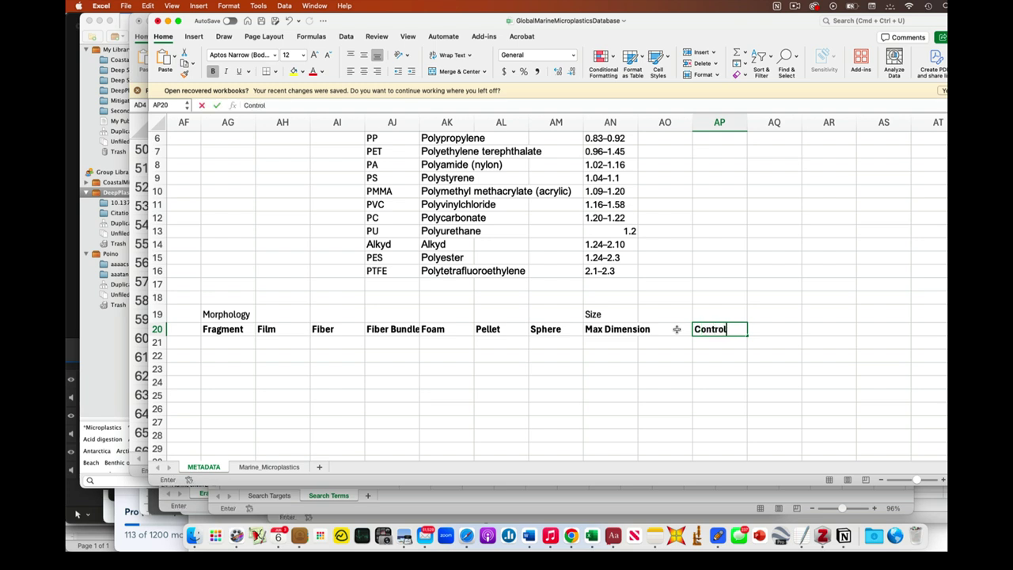
key("Return")
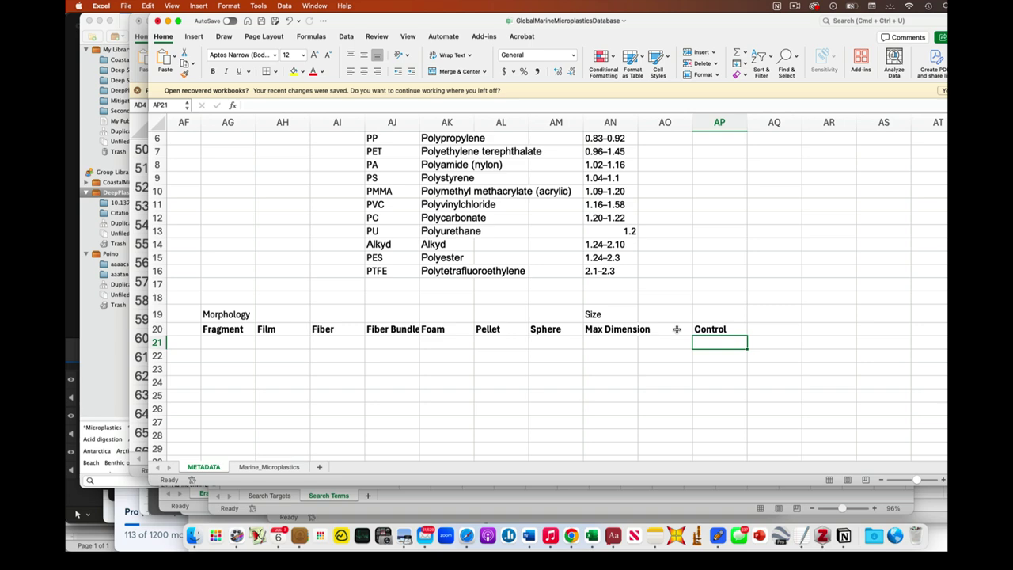
- Open the Marine_Microplastics sheet and mark the header-row cells from Depth in AC1 across to AL1
scroll(677, 329, "left", 15)
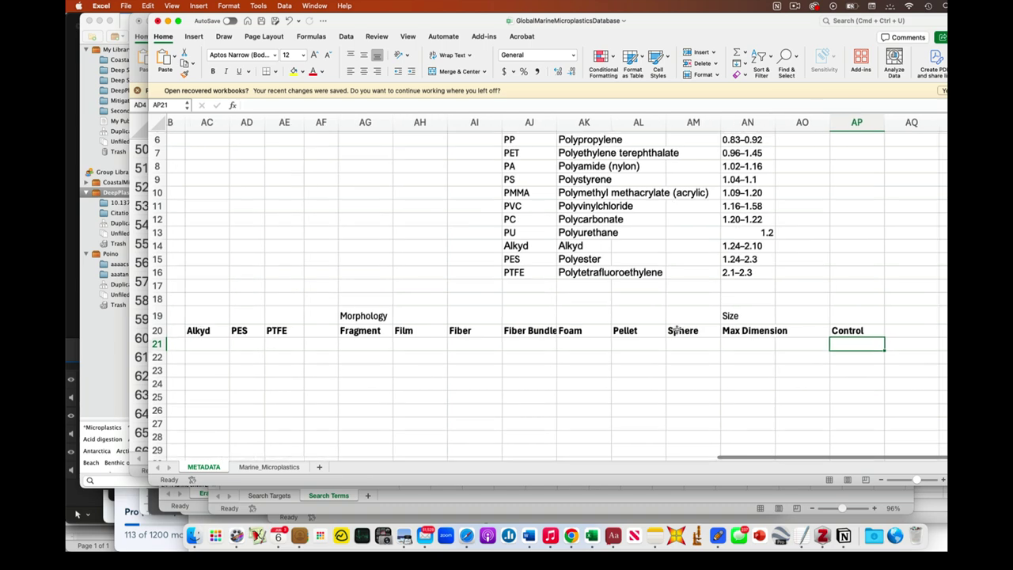
scroll(677, 329, "left", 5)
scroll(677, 330, "down", 5)
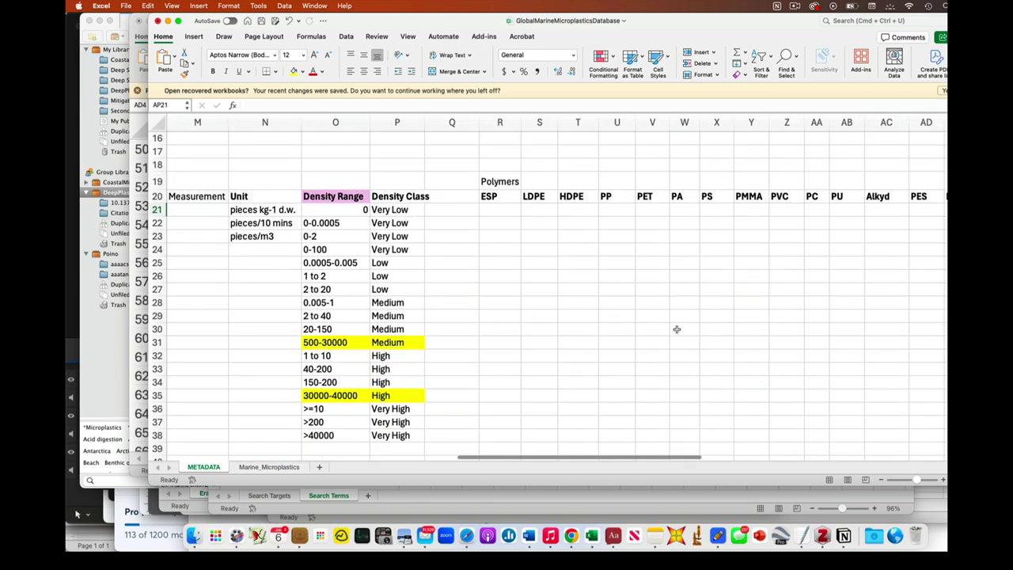
mouse_move(683, 27)
left_mouse_down()
mouse_move(710, 85)
mouse_move(711, 36)
mouse_move(711, 188)
mouse_move(711, 49)
mouse_move(693, 29)
left_mouse_up()
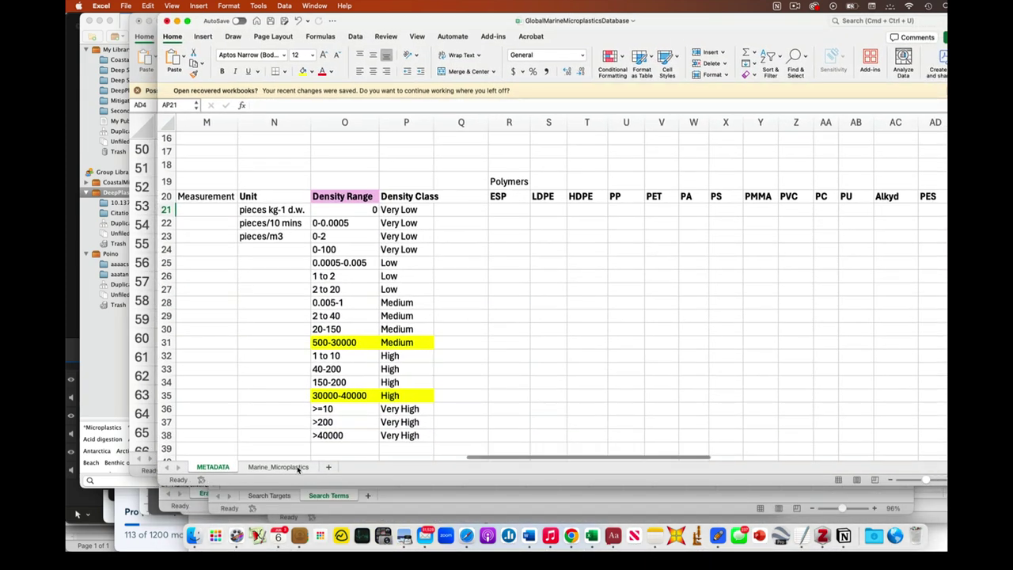
left_click(279, 468)
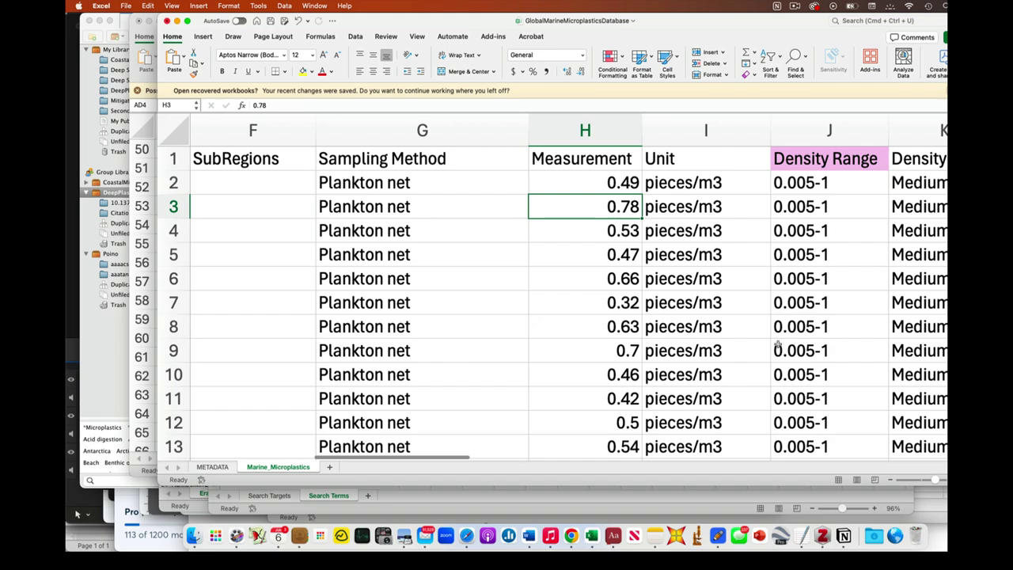
left_click_drag(935, 479, 911, 480)
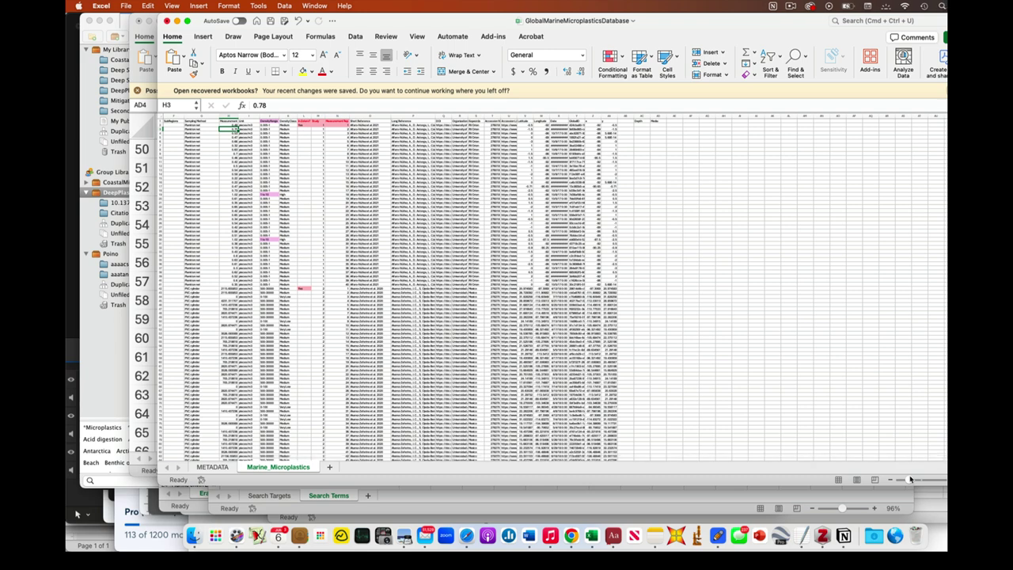
left_click(641, 121)
left_click_drag(642, 121, 796, 123)
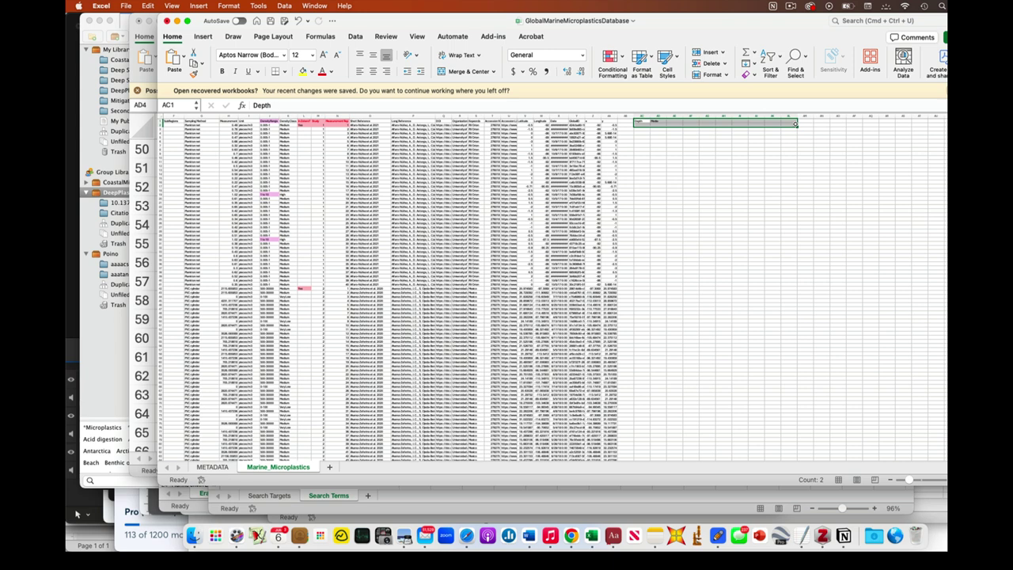
left_click(782, 136)
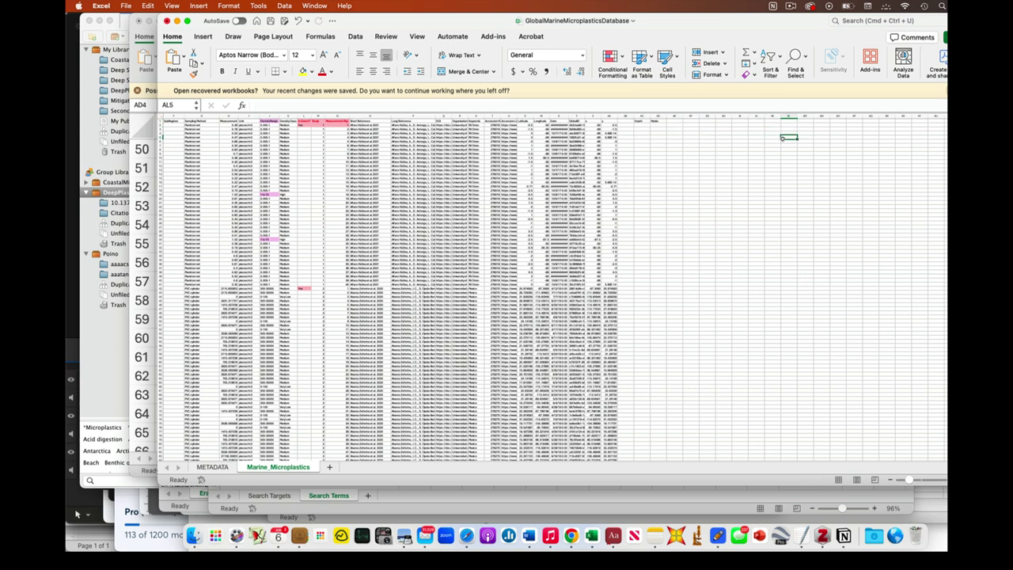
- Look through the Marine_Microplastics records from the first columns down through the many rows of the sheet
scroll(783, 138, "left", 5)
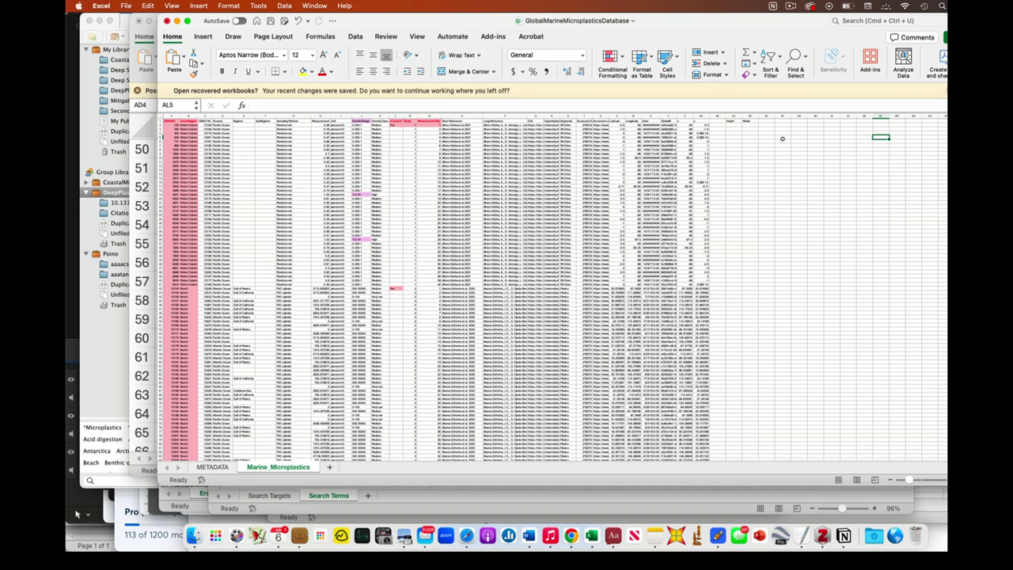
scroll(757, 244, "down", 15)
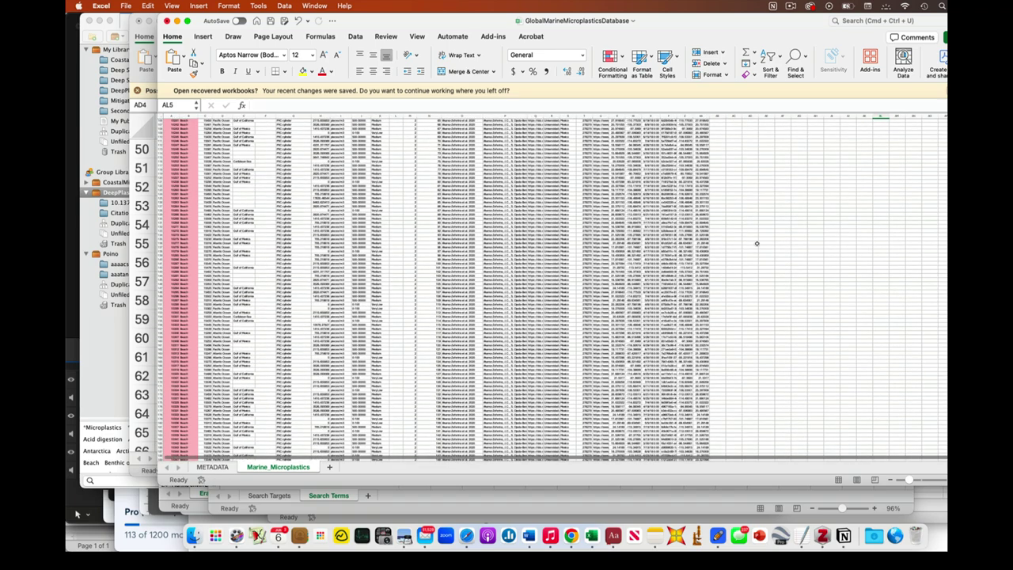
scroll(757, 244, "down", 15)
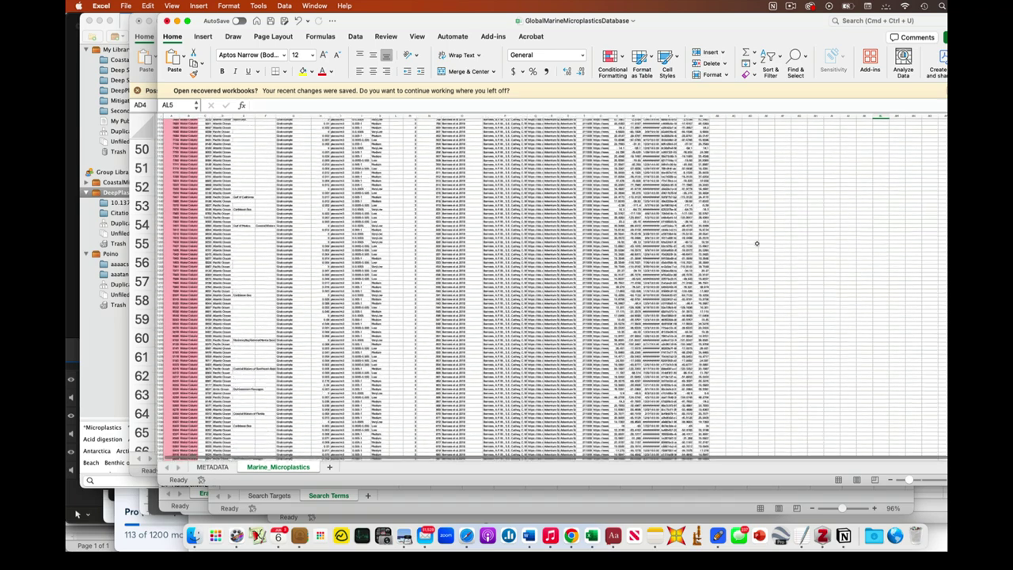
scroll(757, 244, "down", 15)
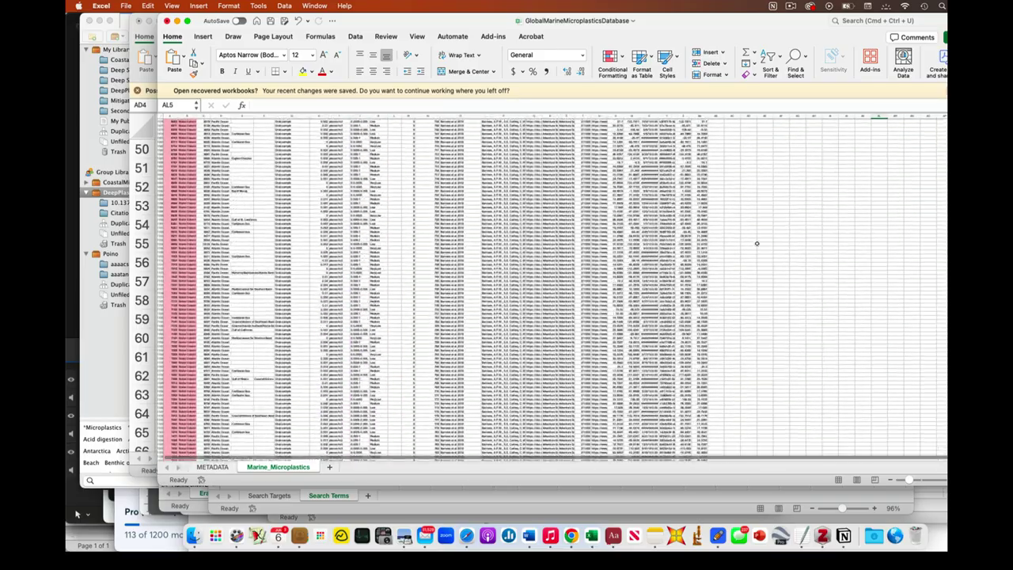
scroll(757, 244, "up", 10)
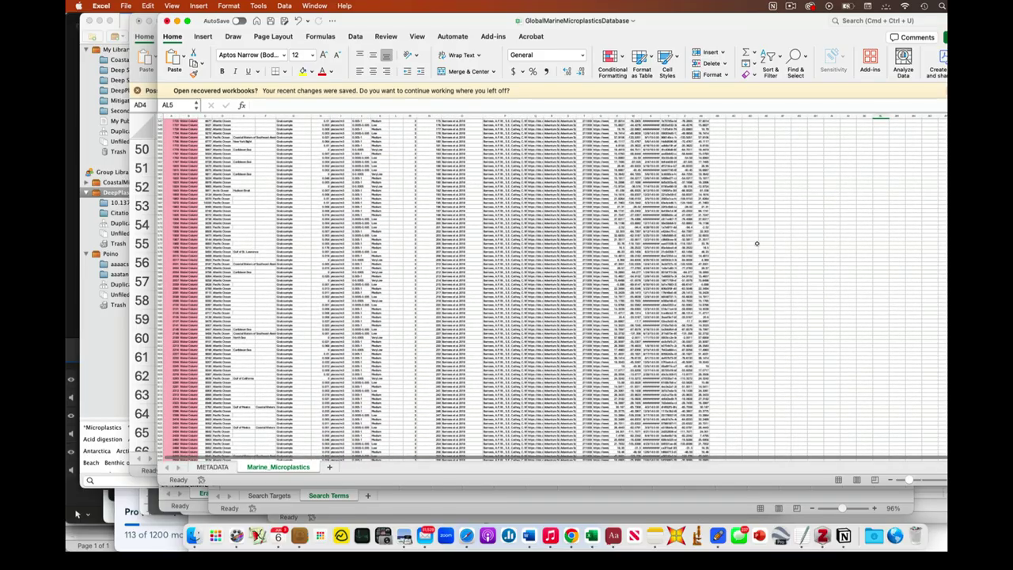